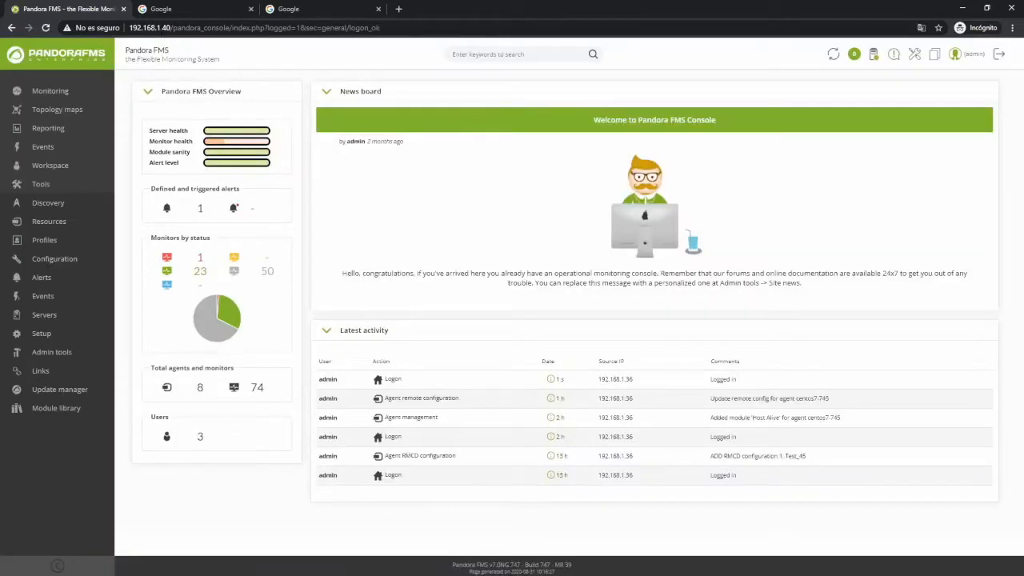
left_click(183, 12)
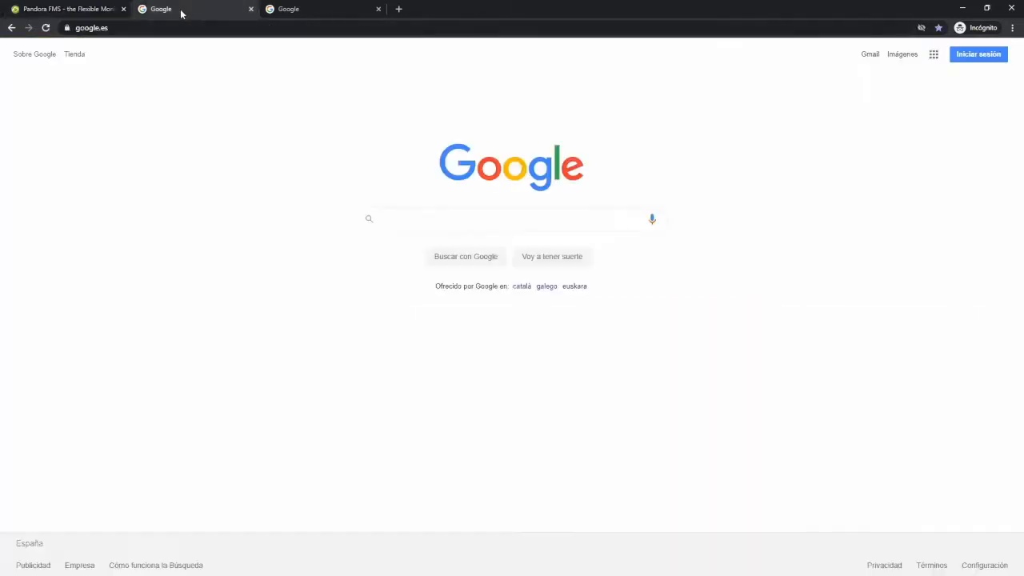
type("ssh root@")
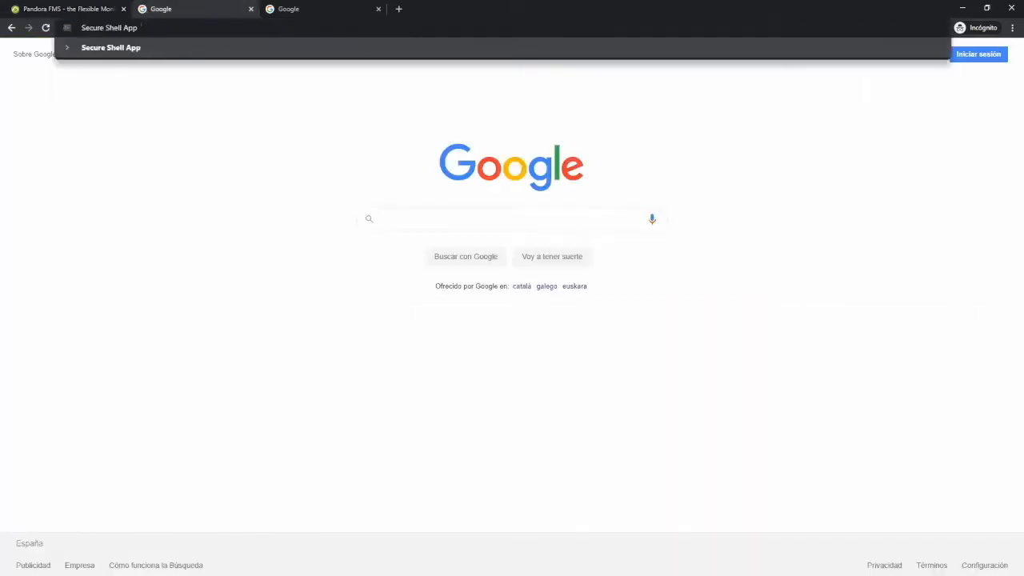
type("192.168.1.40")
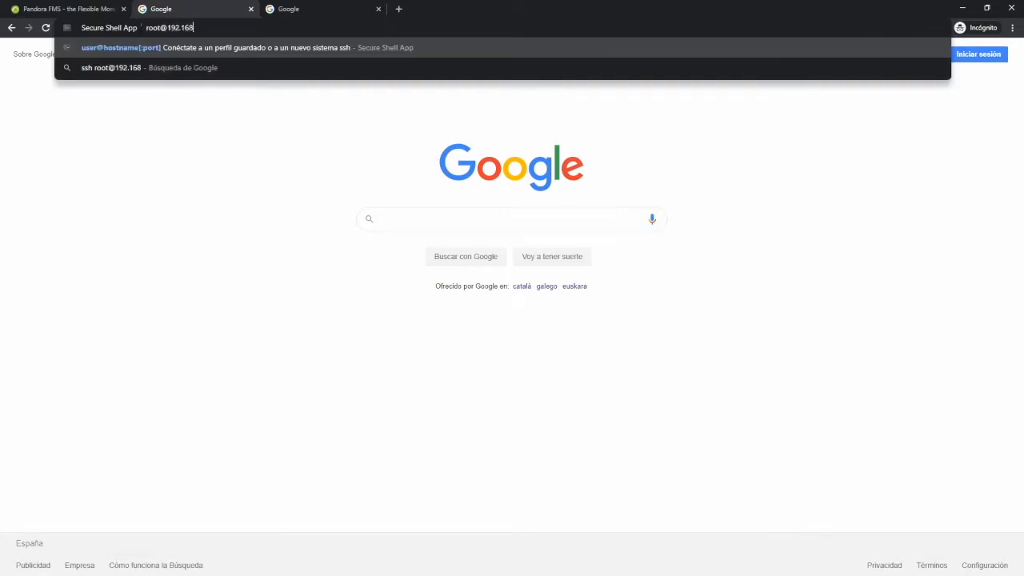
key("Return")
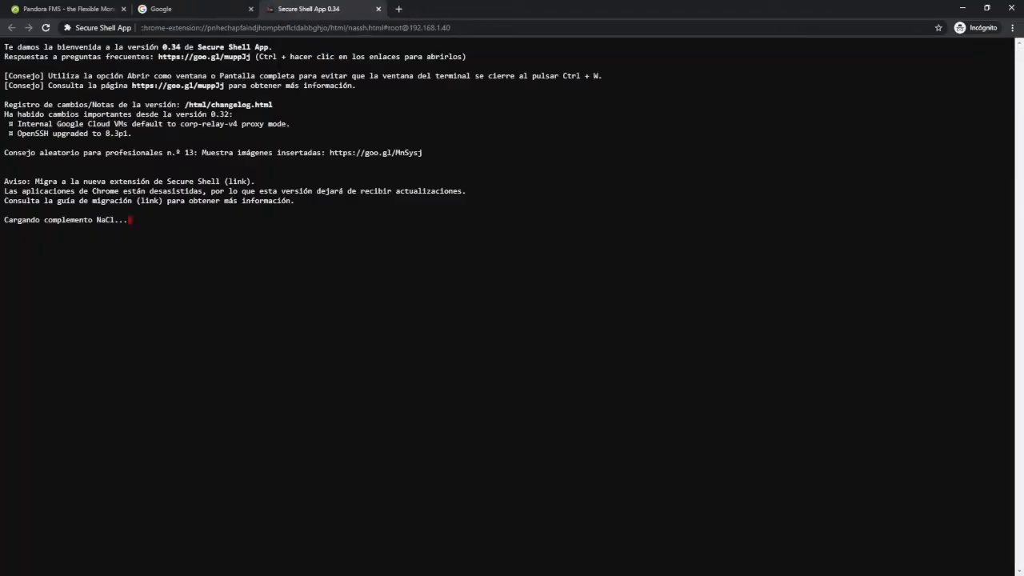
- Accept the host's fingerprint, log in with the root account password, and clear the terminal
type("yes")
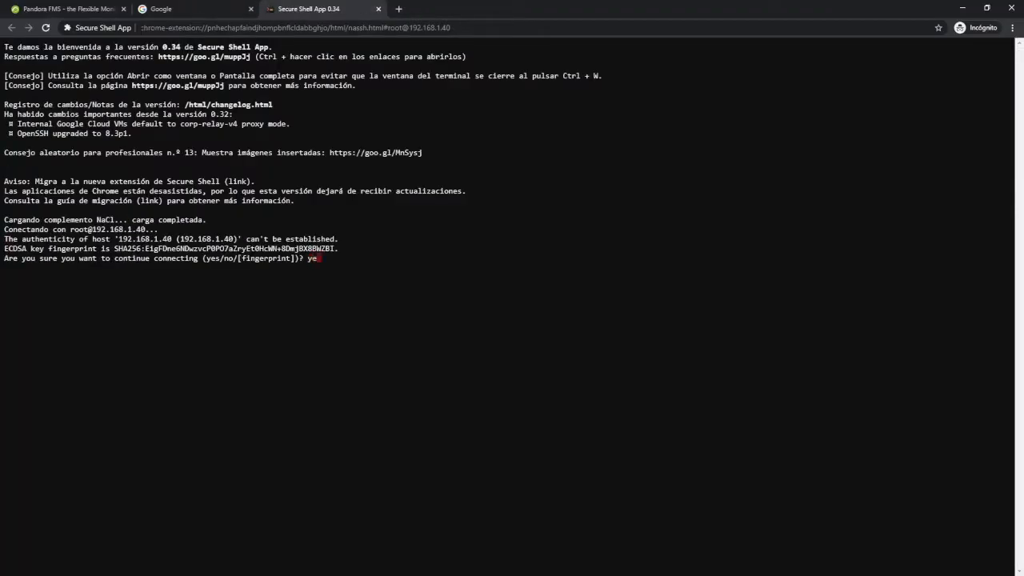
key("Return")
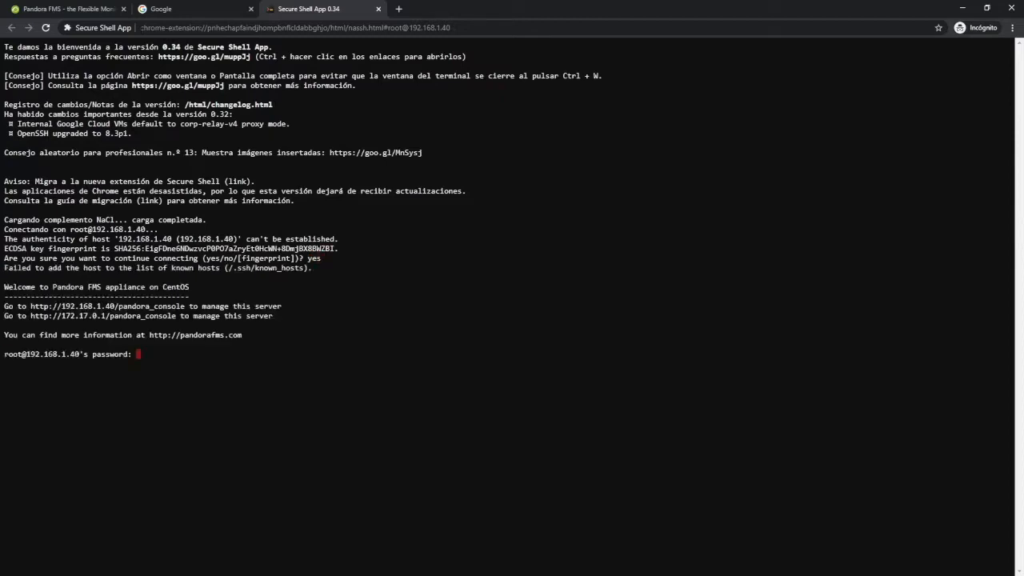
key("Return")
type("clear")
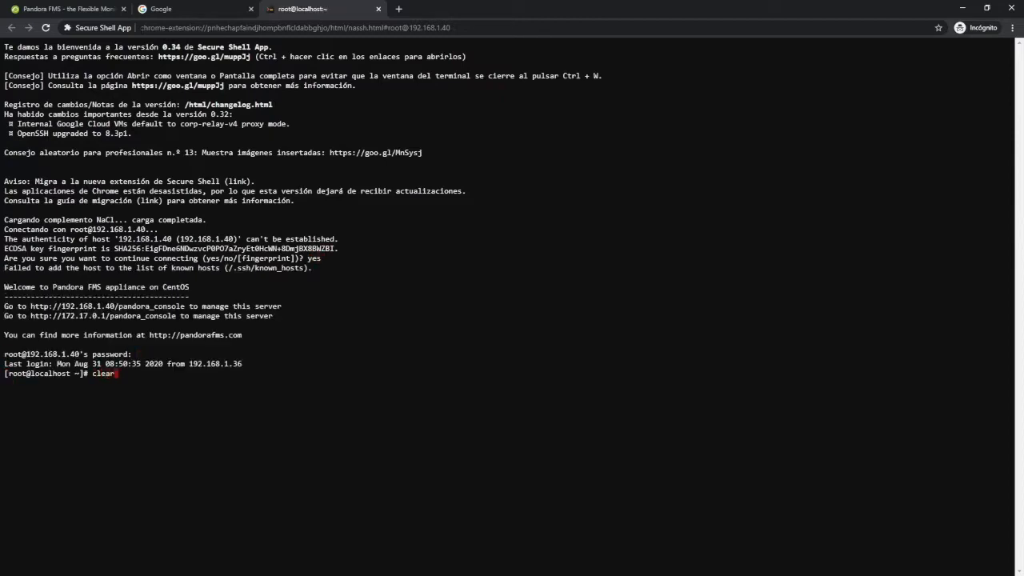
key("Return")
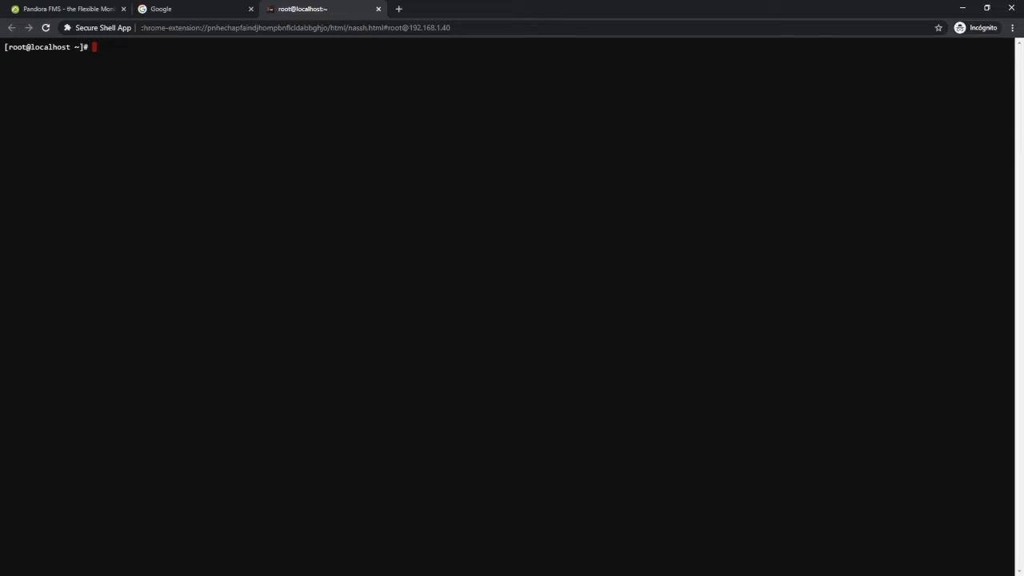
- Open /etc/pandora/pandora_server.conf in vim and search for the pluginserver setting
type("vim /etc/pandora/pandora_server.conf")
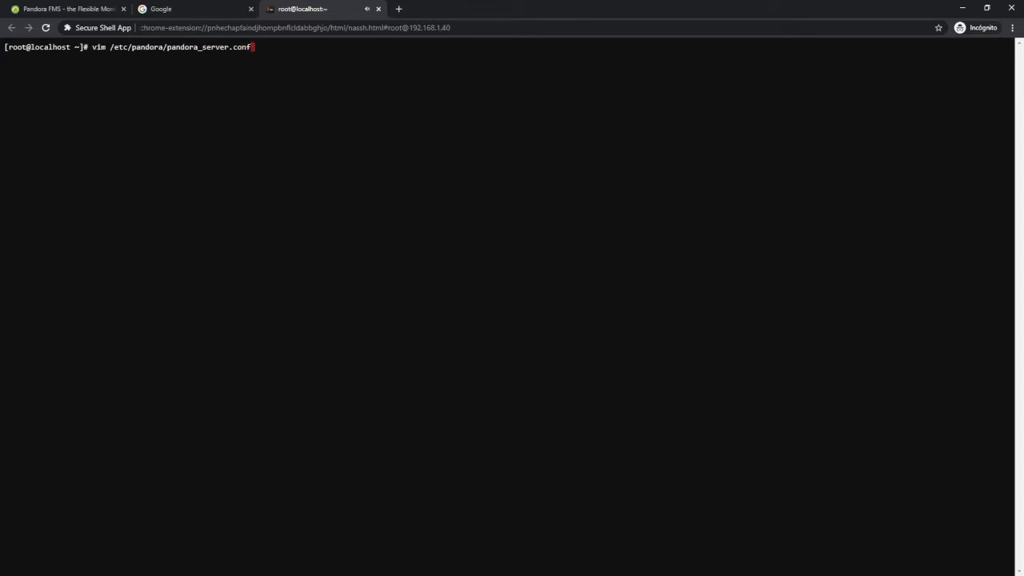
key("Return")
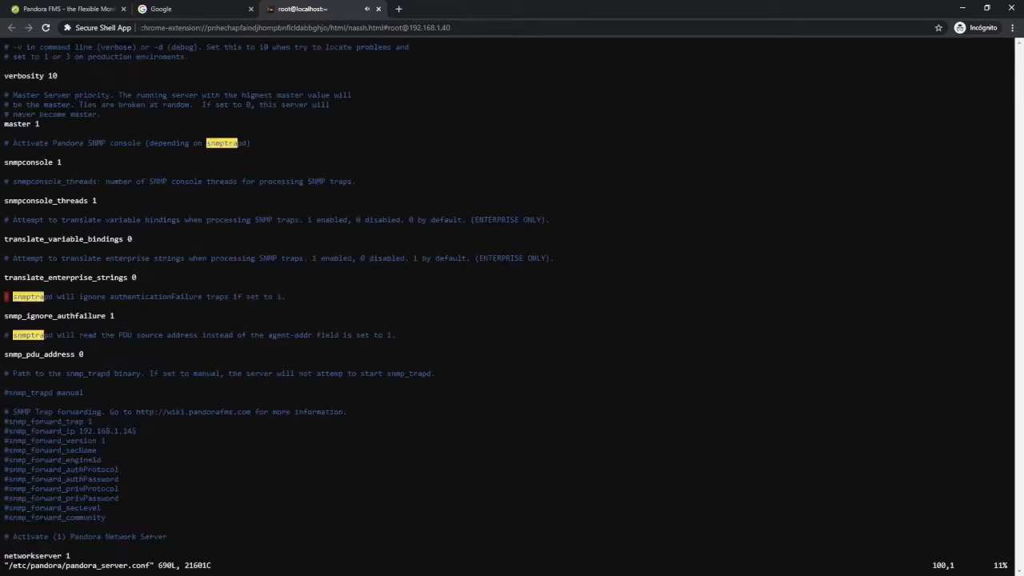
type("/")
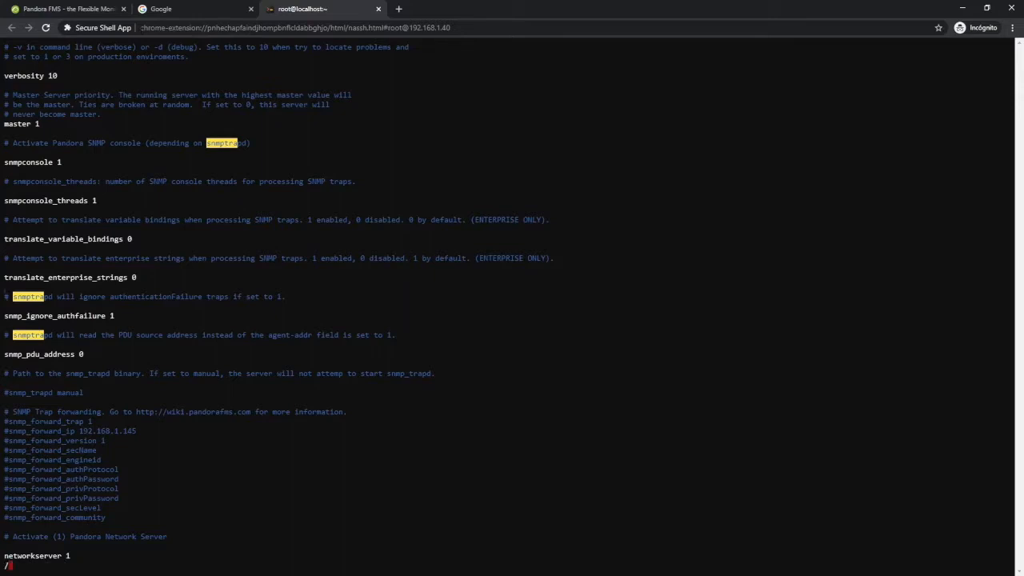
type("pluginserver")
key("Return")
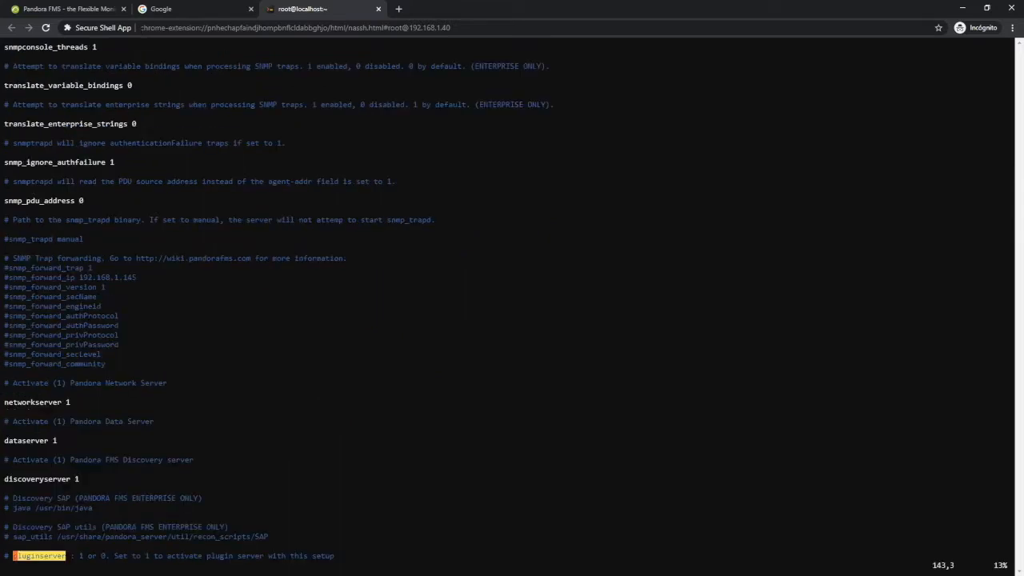
key("n")
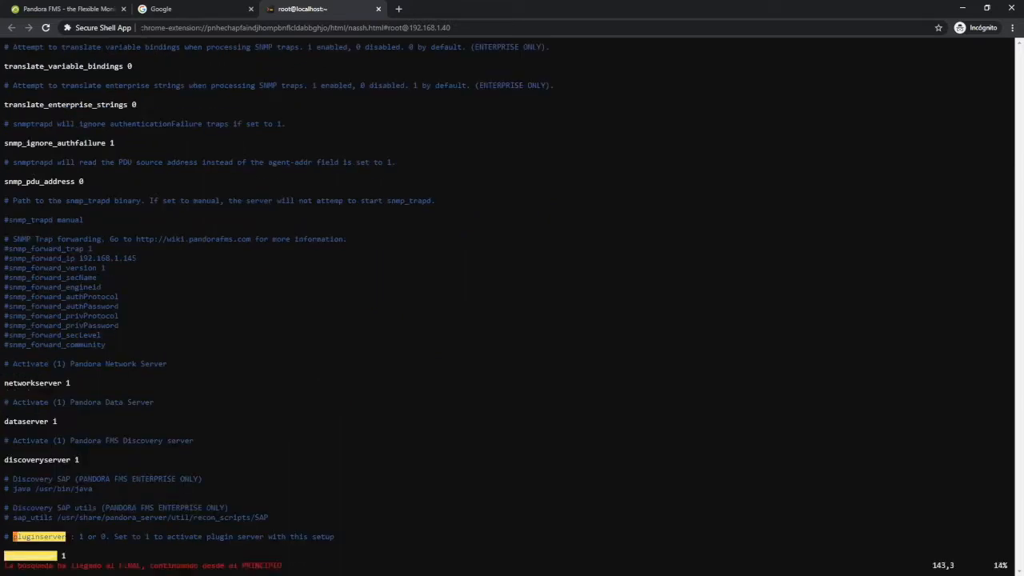
- Clear the search highlighting in vim with :noh and quit the configuration file
type(":noh")
key("Return")
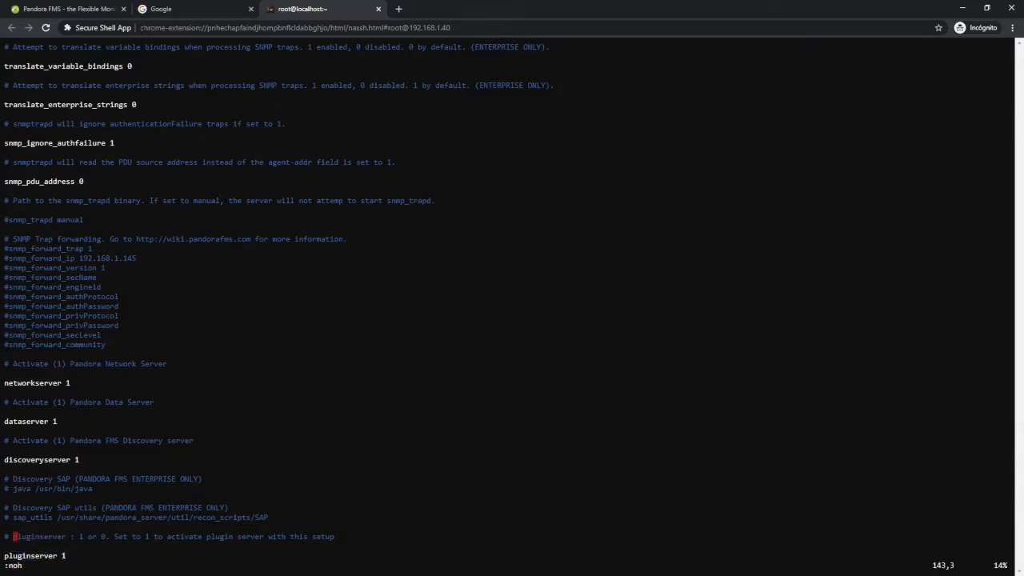
type(":q")
key("Return")
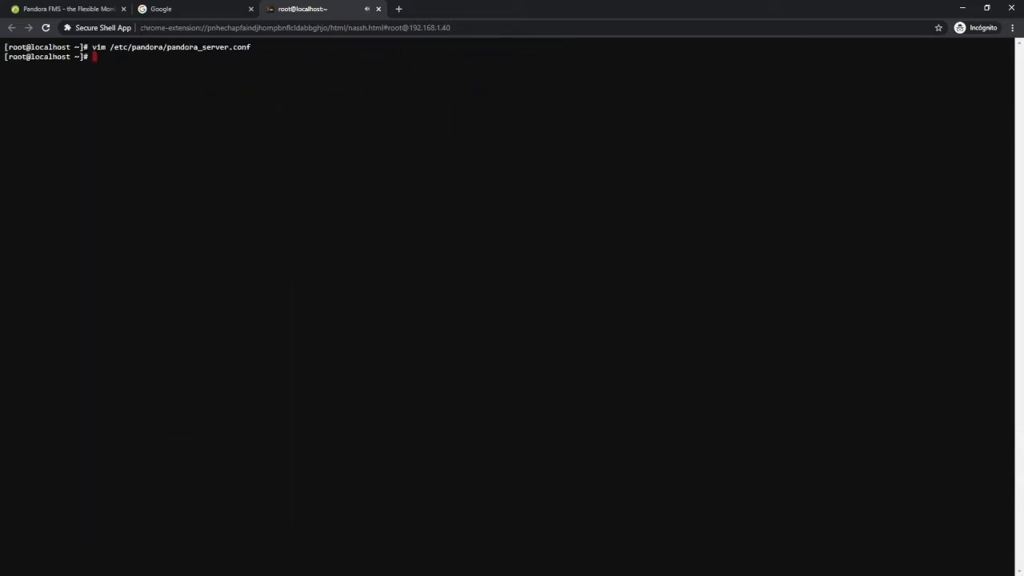
- Restart the Pandora FMS server with service pandora_server restart
type("service pandora_server restaert")
key("BackSpace")
key("BackSpace")
key("BackSpace")
type("rt")
key("Return")
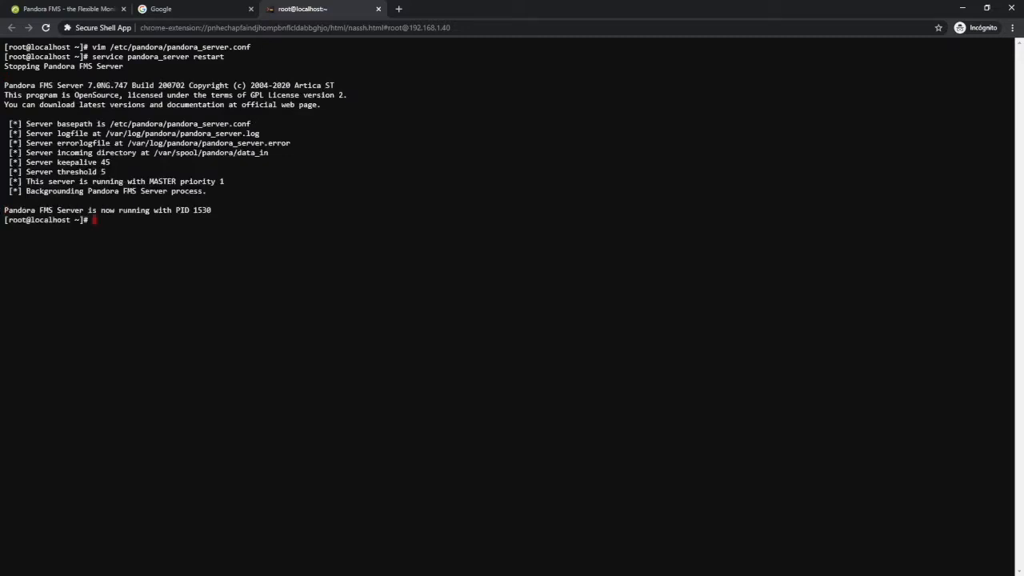
- Change to the directory /usr/share/pandora_server/util/plugin/ and list its files
type("cd /usr/share/pandora_s")
key("Tab")
type("u")
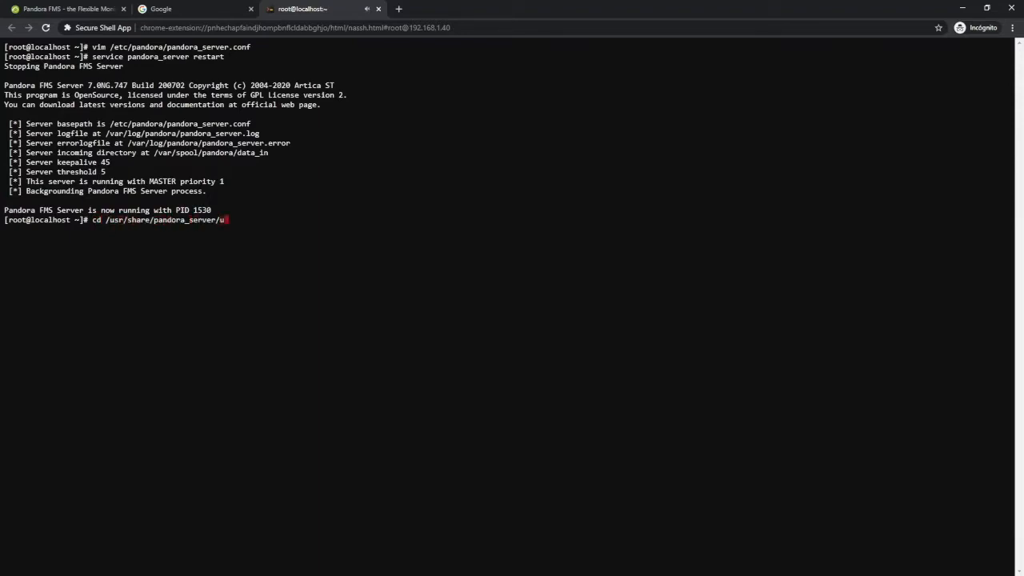
type("til/p")
key("Tab")
key("Return")
type("ls")
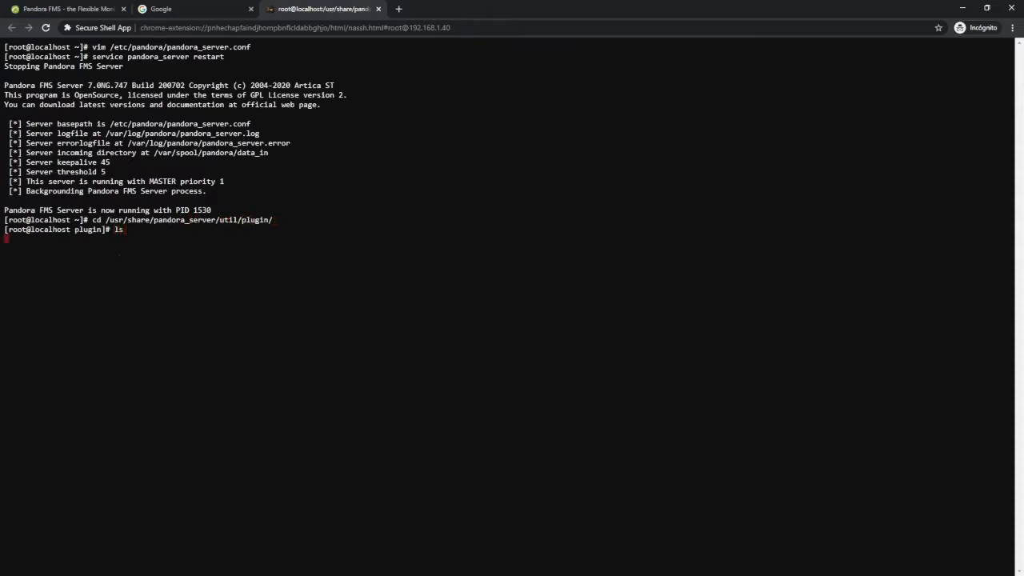
key("Return")
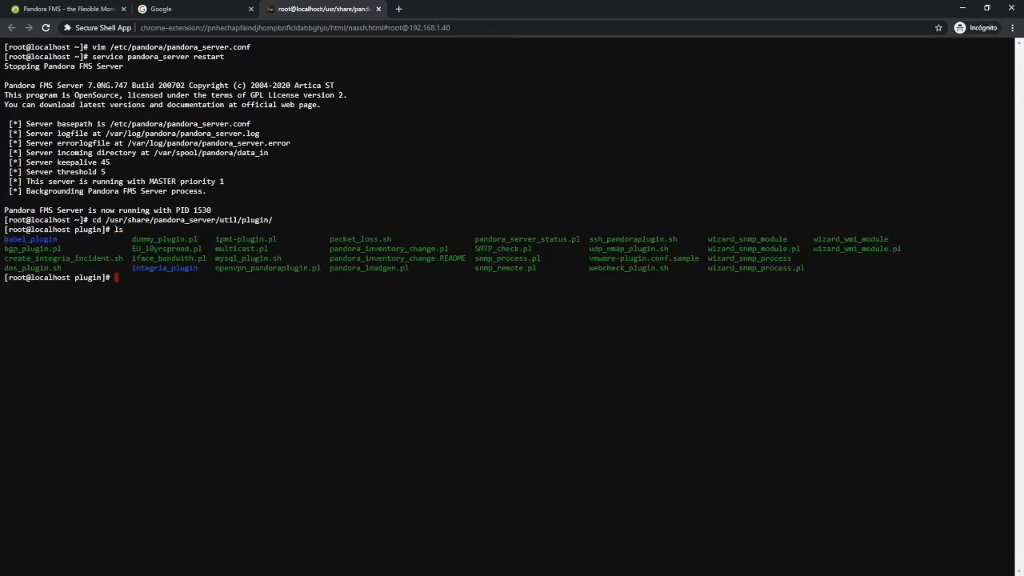
type("vim u")
key("BackSpace")
key("BackSpace")
key("BackSpace")
key("BackSpace")
key("BackSpace")
- Run ./udp_nmap_plugin.sh without arguments to display its syntax help
type("./ud")
key("Tab")
key("Return")
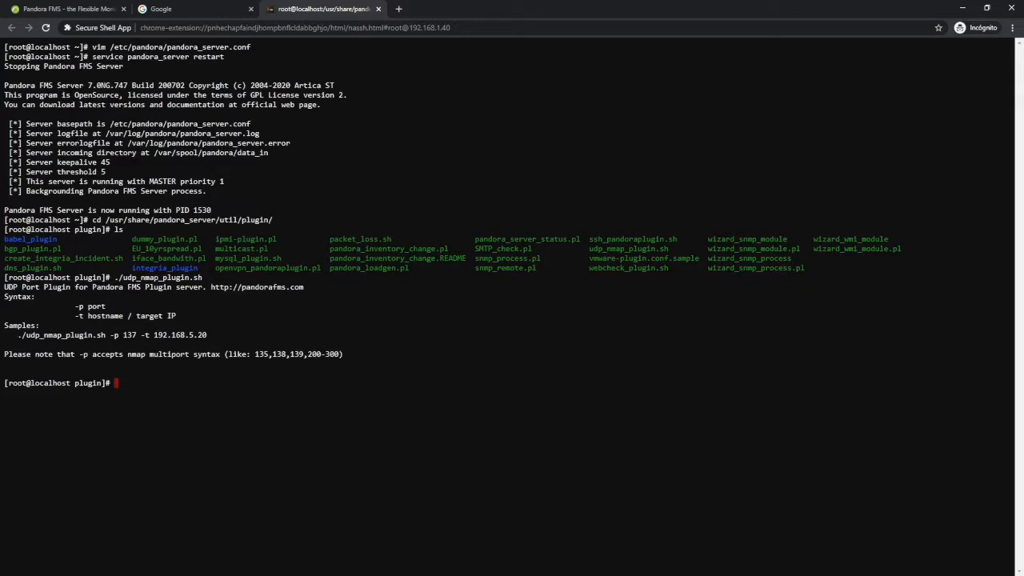
- Test UDP port 162 on 192.168.1.40 with ./udp_nmap_plugin.sh -p 162 -t 192.168.1.40
key("Up")
type("-p 162 -t")
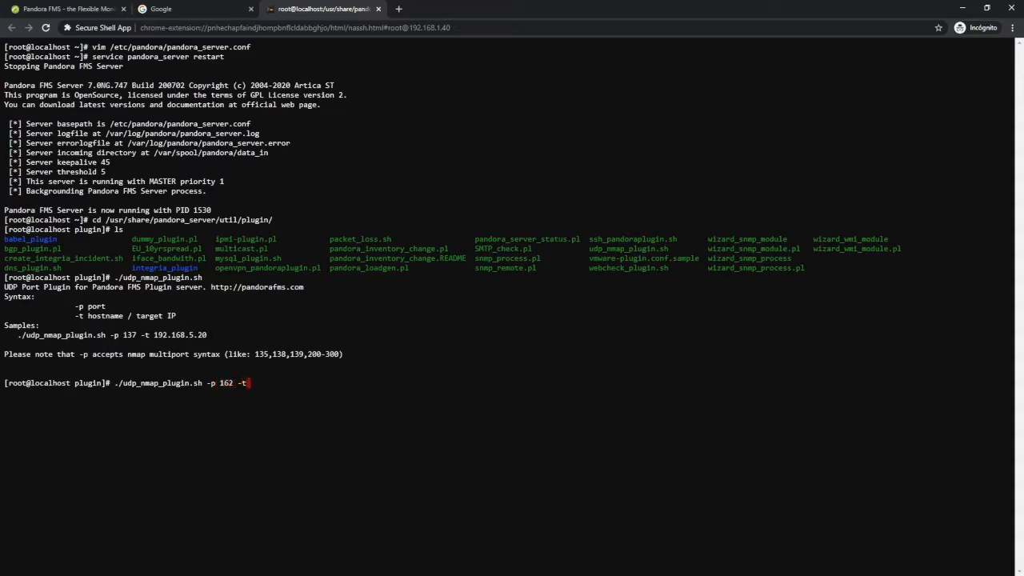
type(" 192.168.1.40")
key("Return")
- Rerun the udp_nmap_plugin.sh test against 192.168.1.40 with the port set to 1134
key("Up")
key("Left")
key("Left")
key("Left")
key("Left")
key("Left")
key("Left")
key("Left")
key("Left")
key("Left")
key("Left")
key("Left")
key("Left")
key("Left")
key("Left")
key("Left")
key("Left")
key("BackSpace")
key("BackSpace")
type("134")
key("Return")
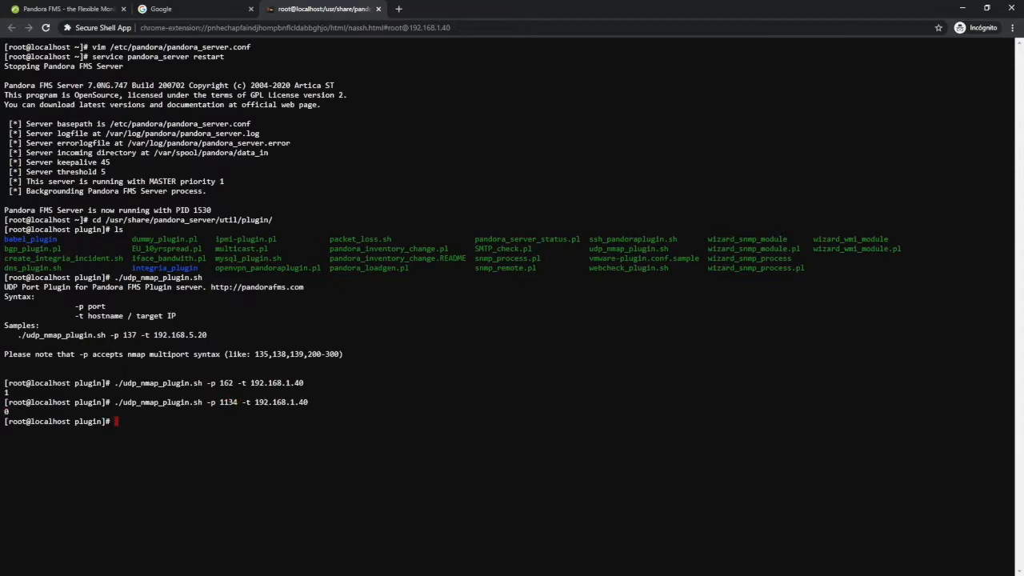
- Switch to the Pandora FMS console and open the list of registered server plugins
left_click(60, 8)
mouse_move(67, 320)
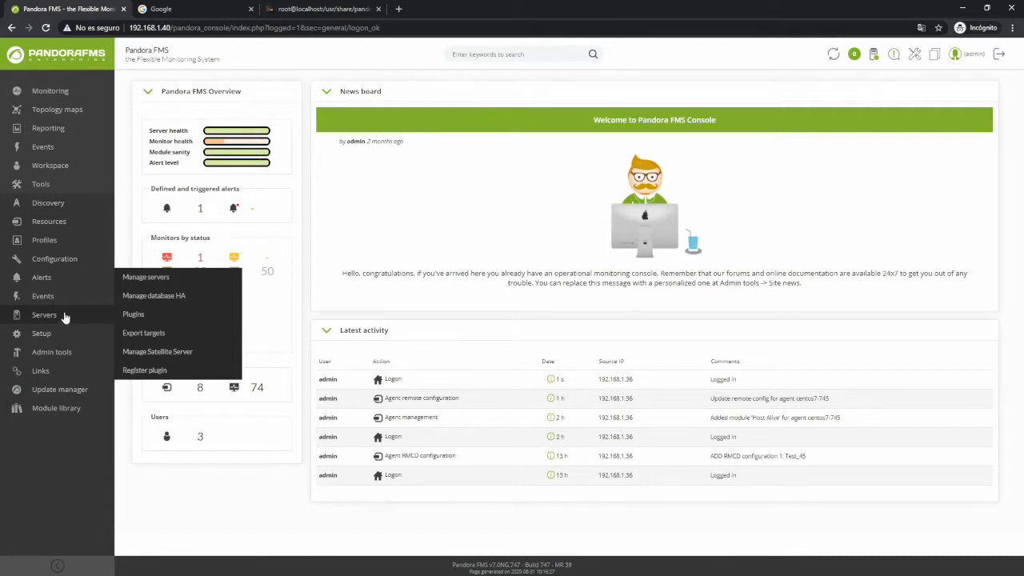
left_click(136, 315)
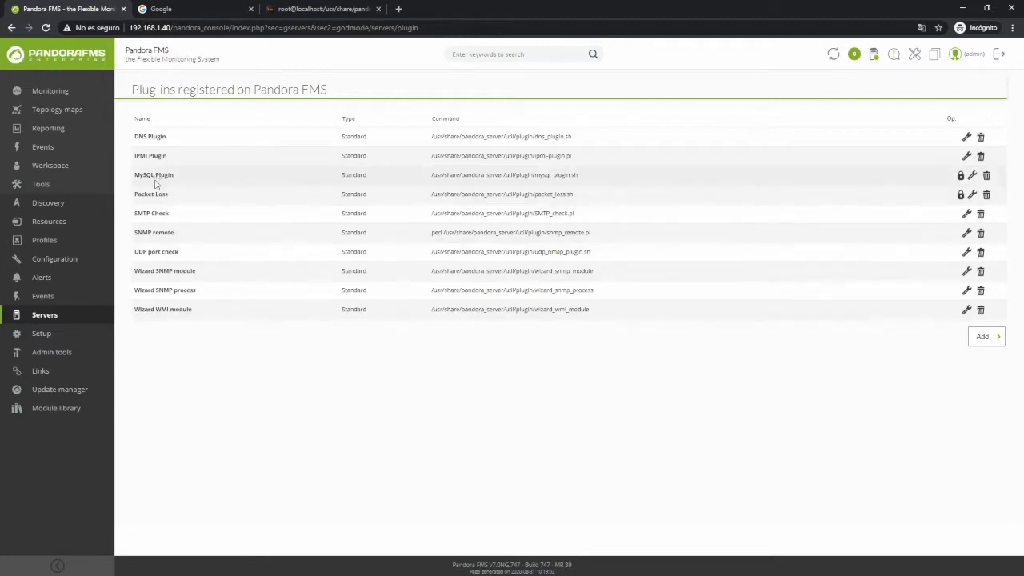
- Open a blank plugin registration form and examine its fields and plugin type options, keeping Standard selected
left_click(983, 336)
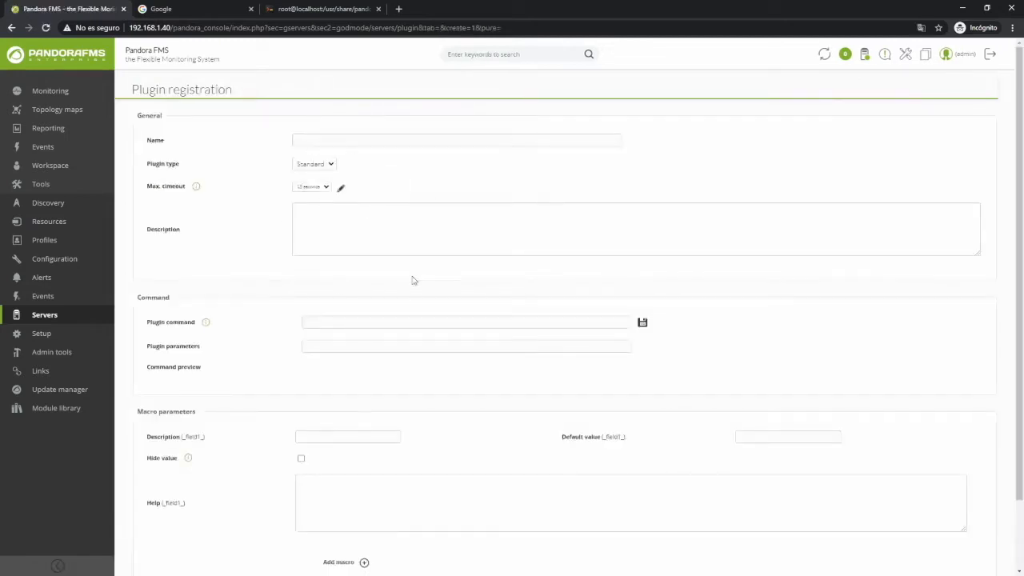
scroll(290, 312, "down", 3)
scroll(361, 331, "up", 2)
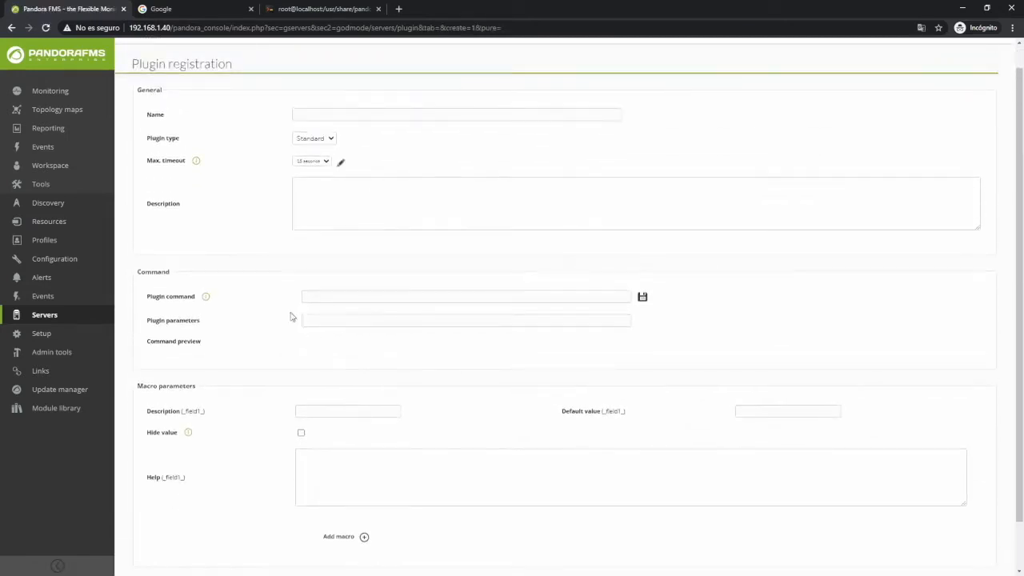
left_click(330, 139)
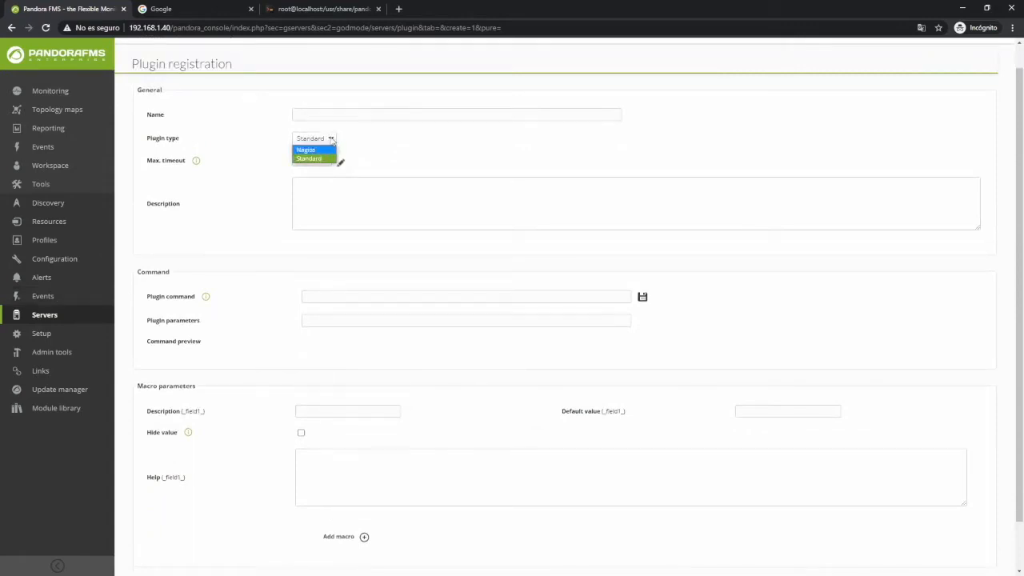
left_click(330, 158)
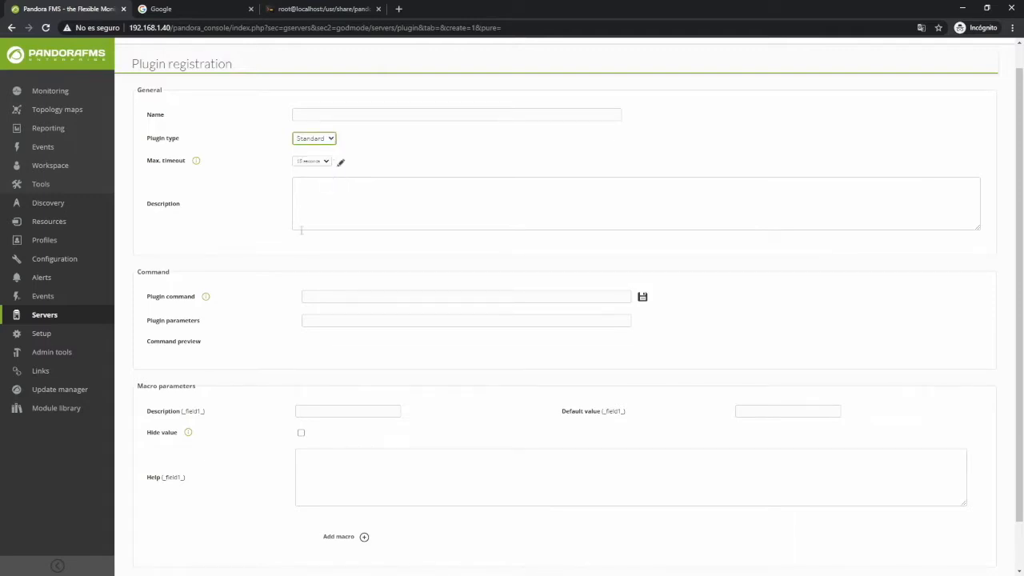
- Return to the list of registered plugins and open the UDP port check plugin
left_click(80, 314)
left_click(138, 314)
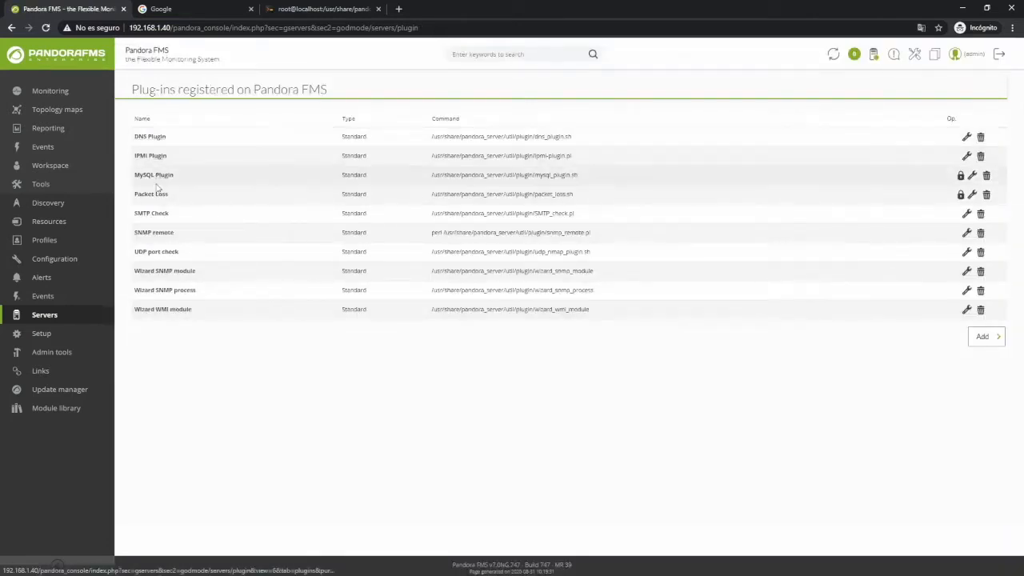
left_click(154, 255)
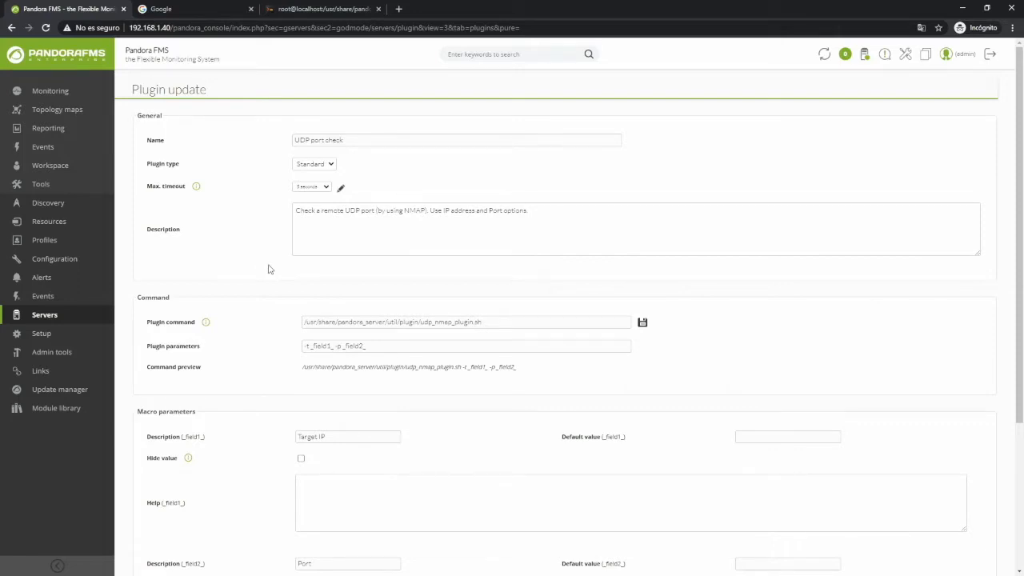
- Examine the preset options and the custom entry for the UDP port check plugin's Max. timeout, keeping it at 5 seconds
left_click_drag(202, 189, 183, 187)
left_click(223, 195)
left_click(325, 187)
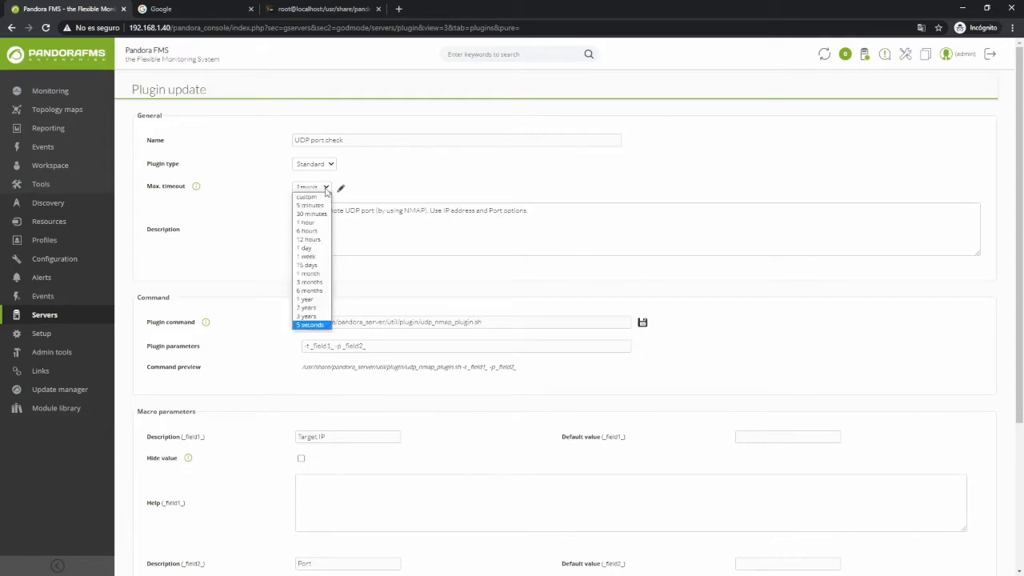
left_click(326, 189)
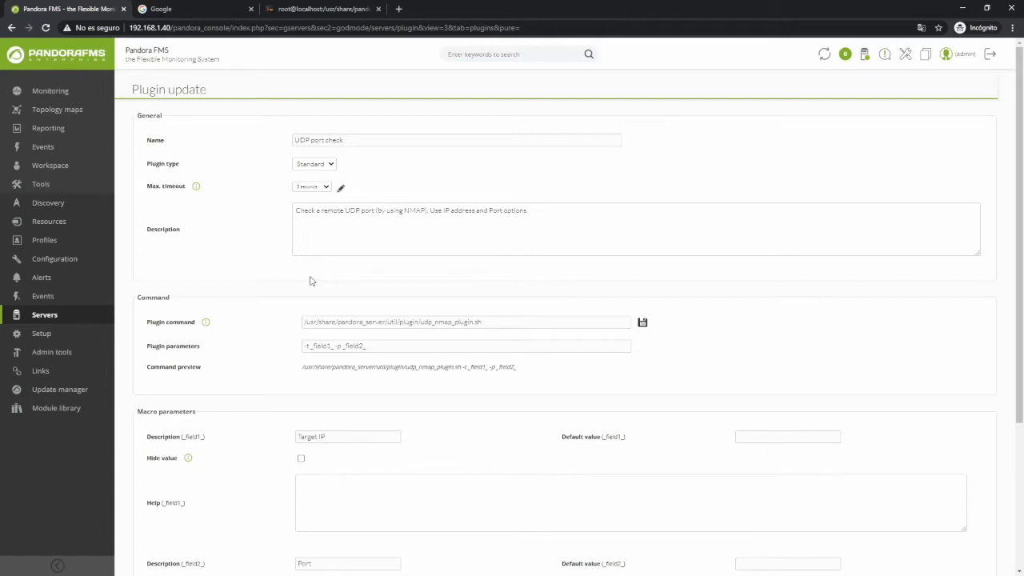
left_click(325, 188)
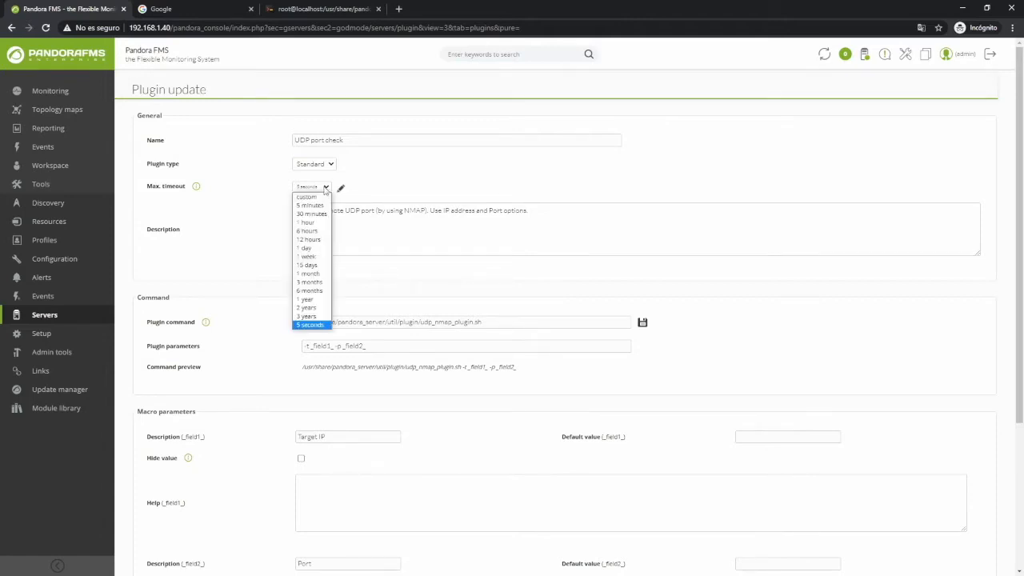
left_click(325, 188)
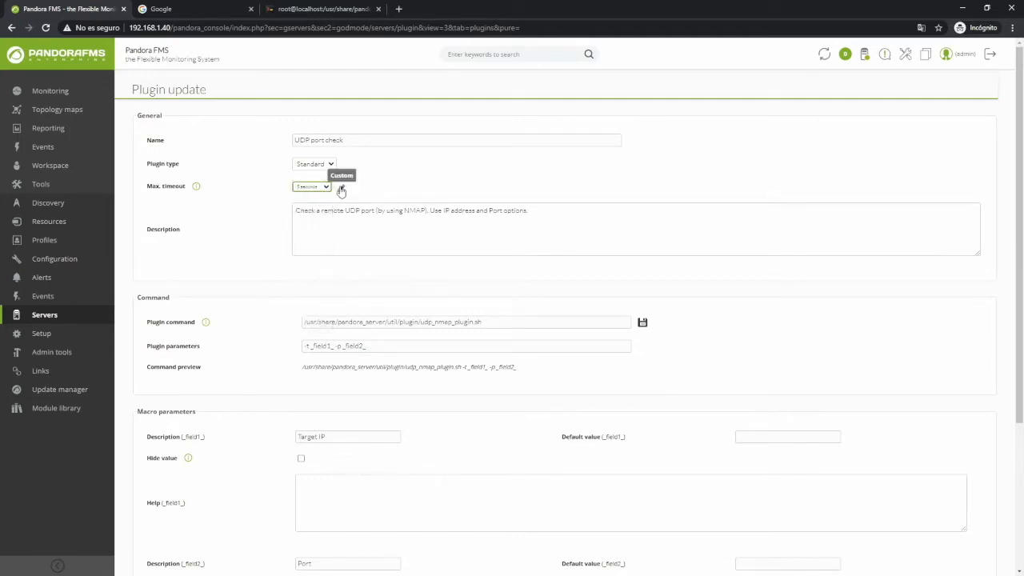
left_click(340, 188)
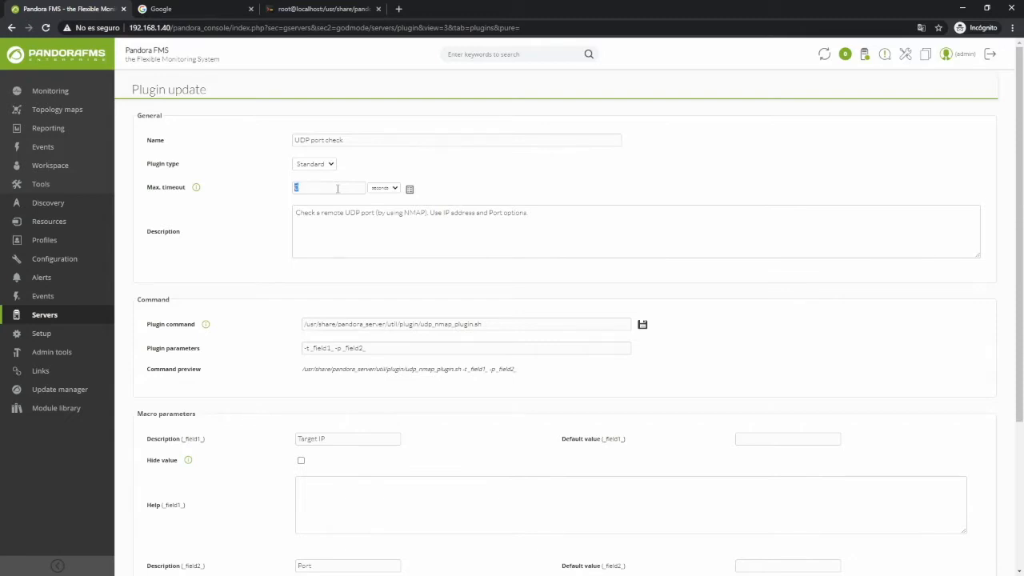
left_click(409, 189)
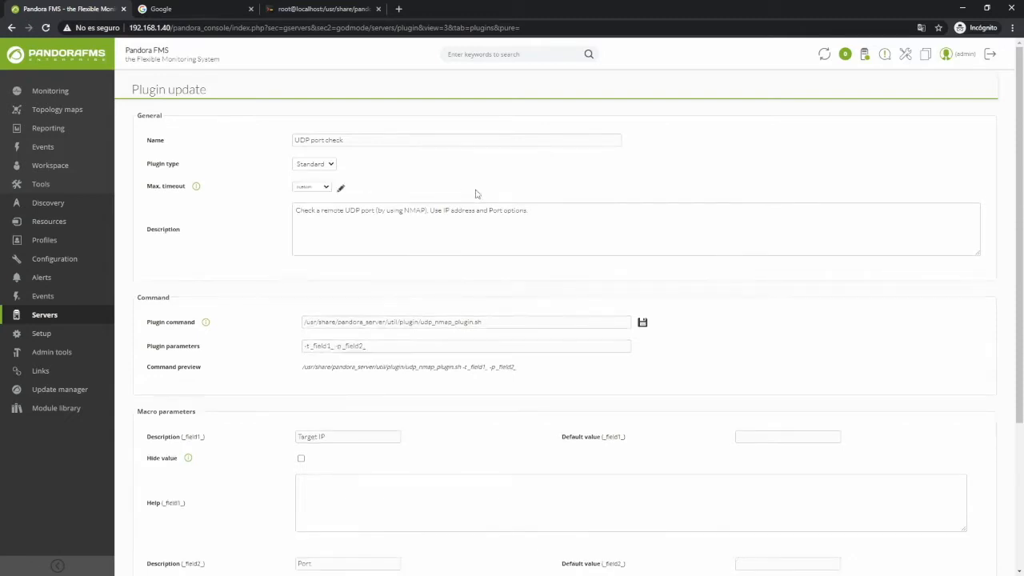
left_click(342, 187)
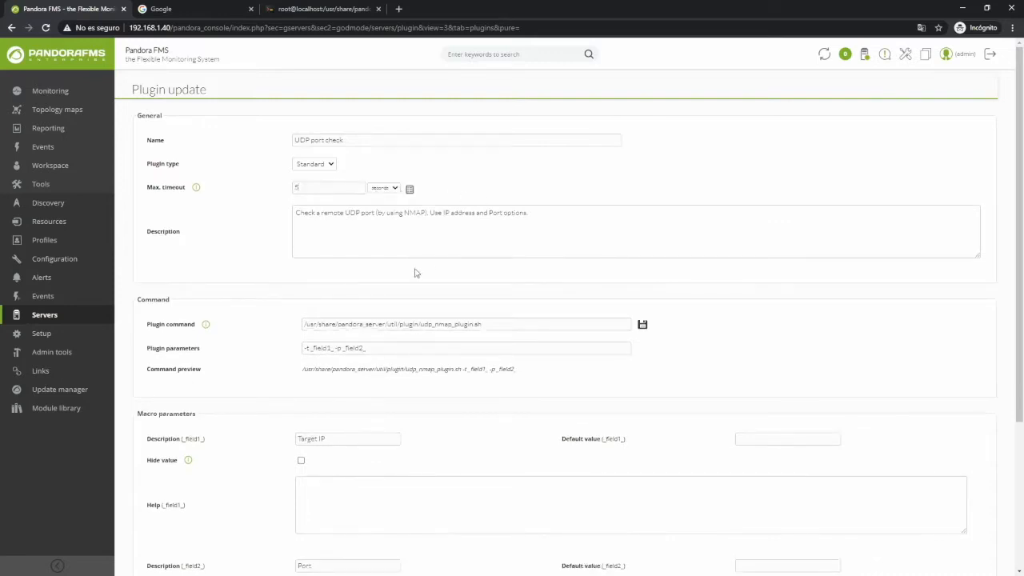
- Review the plugin's command and parameters and match them to the _field1_ and _field2_ macro descriptions
left_click_drag(482, 327, 416, 336)
left_click(423, 350)
scroll(274, 347, "down", 2)
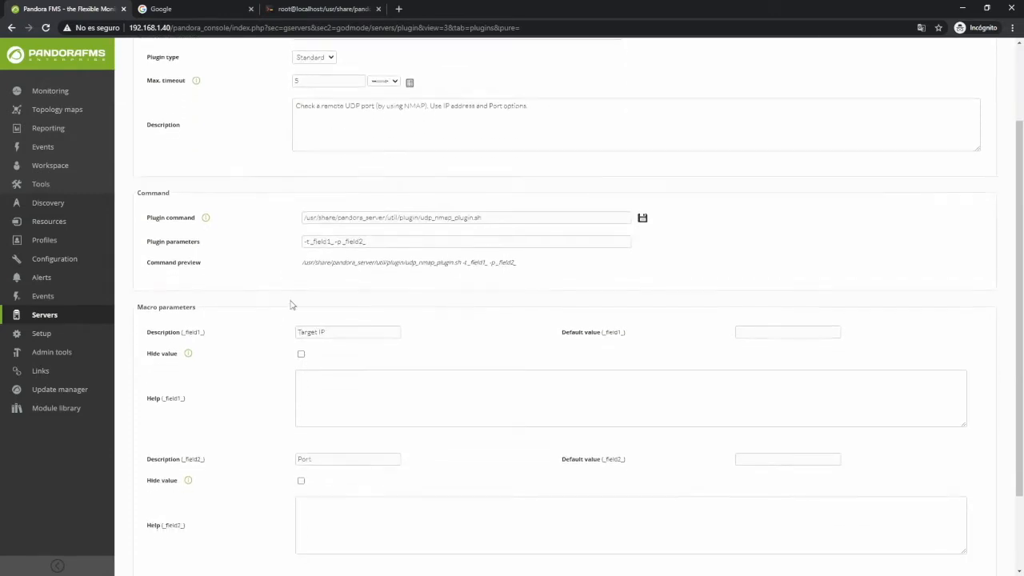
scroll(291, 310, "down", 2)
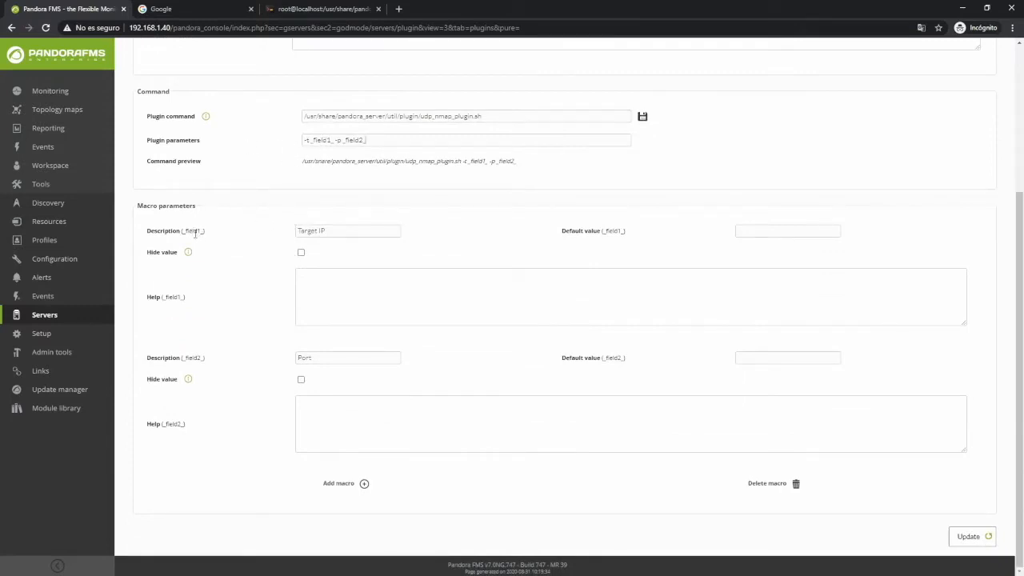
double_click(185, 357)
left_click(231, 370)
- Add a third macro to the plugin's macro parameters and delete it again
scroll(281, 294, "up", 1)
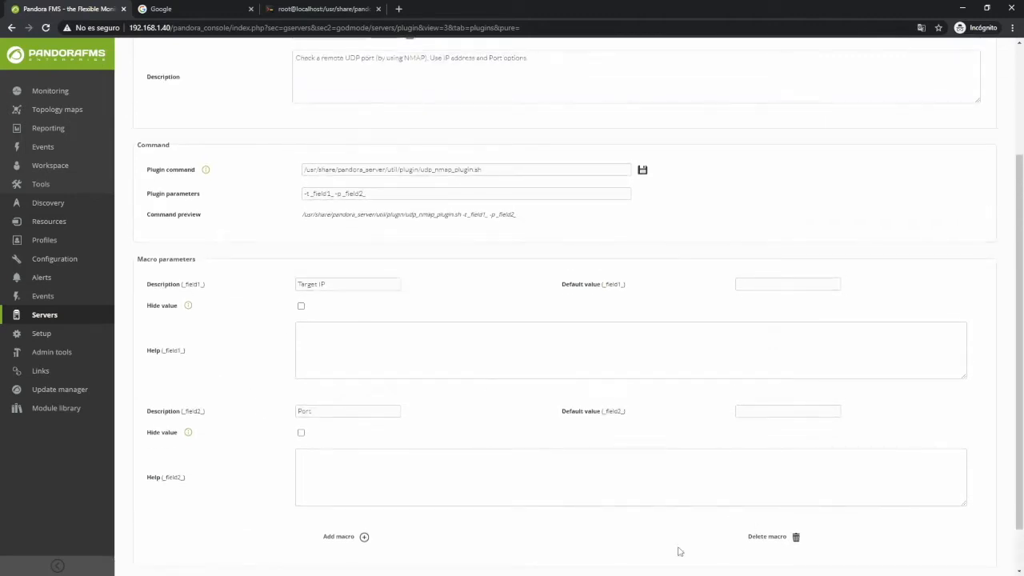
left_click(364, 537)
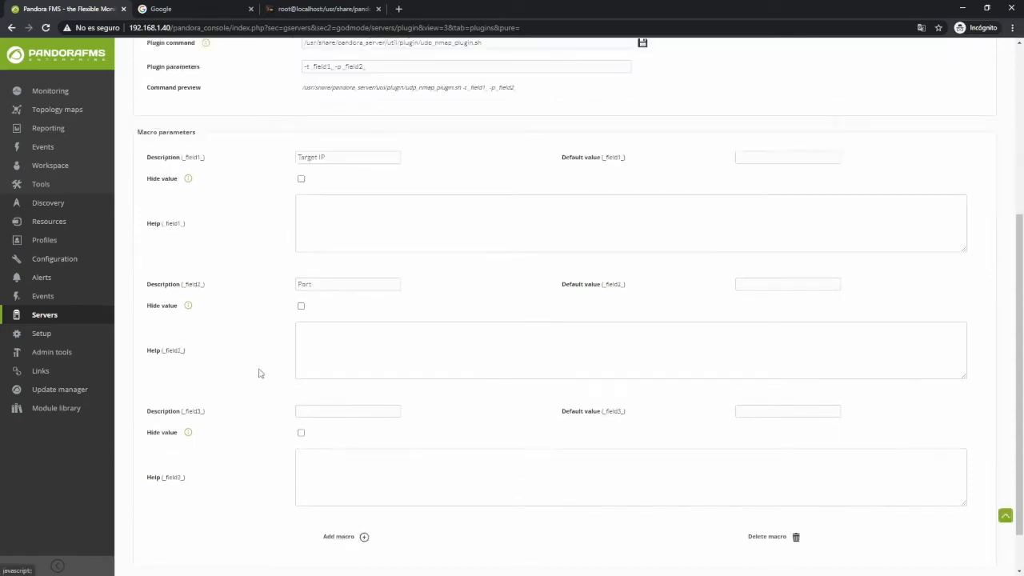
left_click(792, 539)
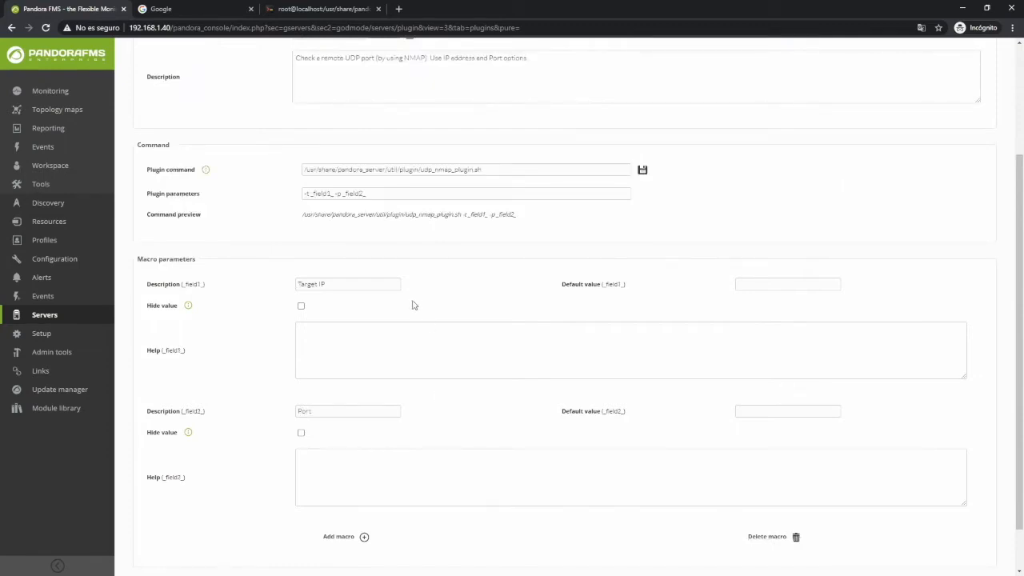
- Switch to the Google page, search for "pandora fms library" and open the Pandora FMS Module Library
left_click(175, 9)
left_click(402, 222)
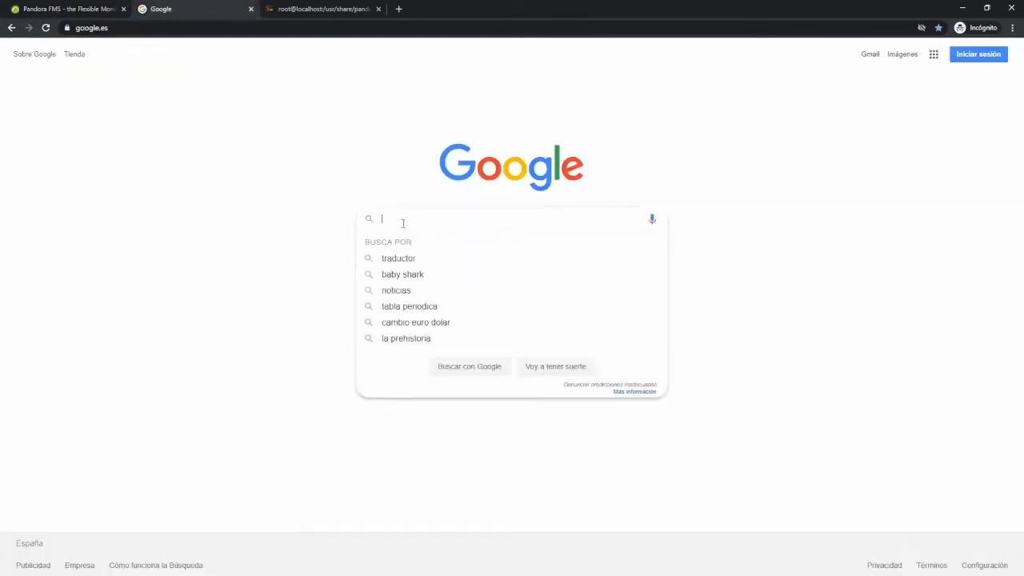
type("pandora fms ")
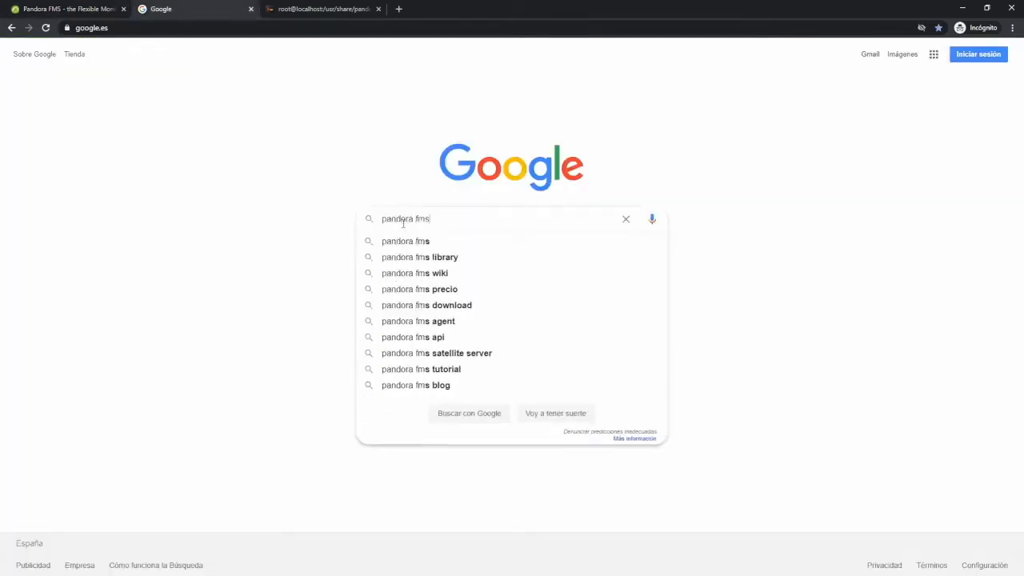
type("library")
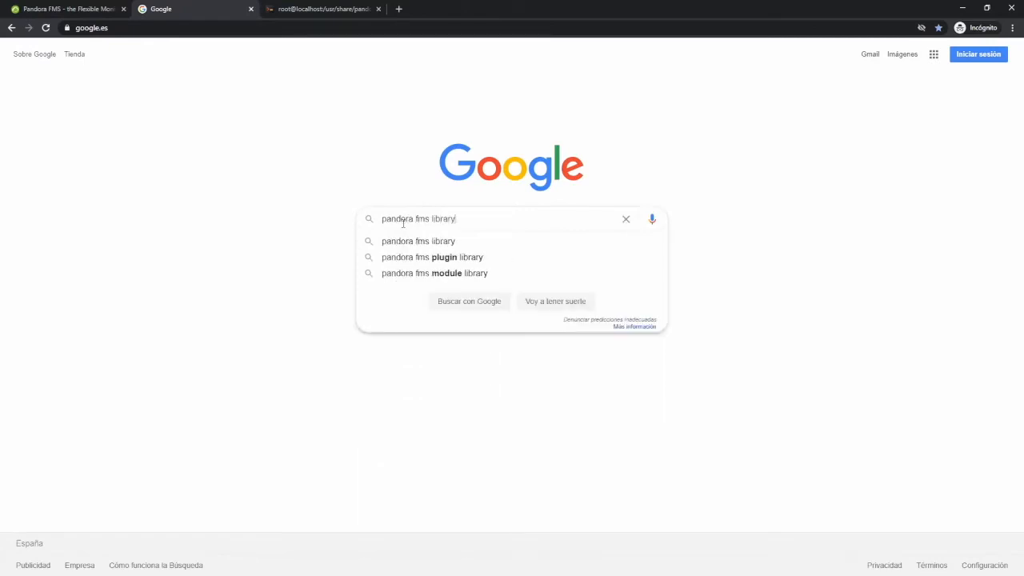
key("Return")
left_click(216, 150)
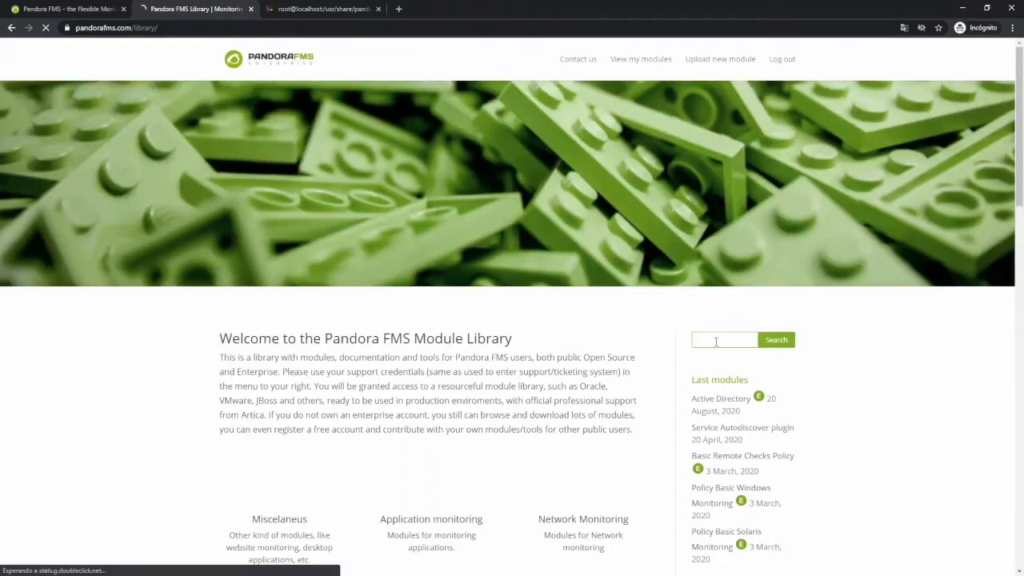
- Search the module library for ".pspz" and open the SNMP discover Jacarta interSeptor PRO plugin
type(".psp")
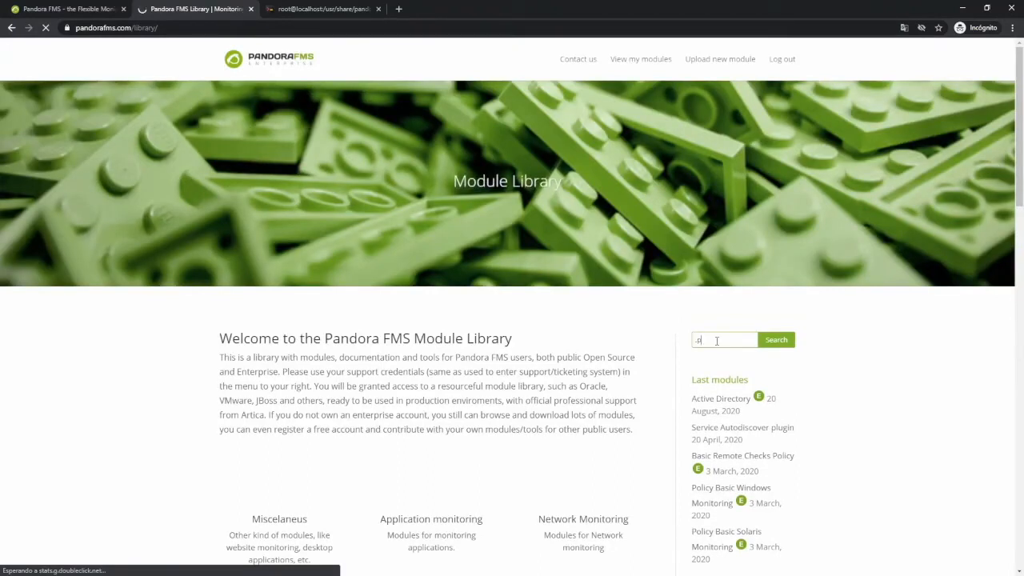
type("z")
key("Return")
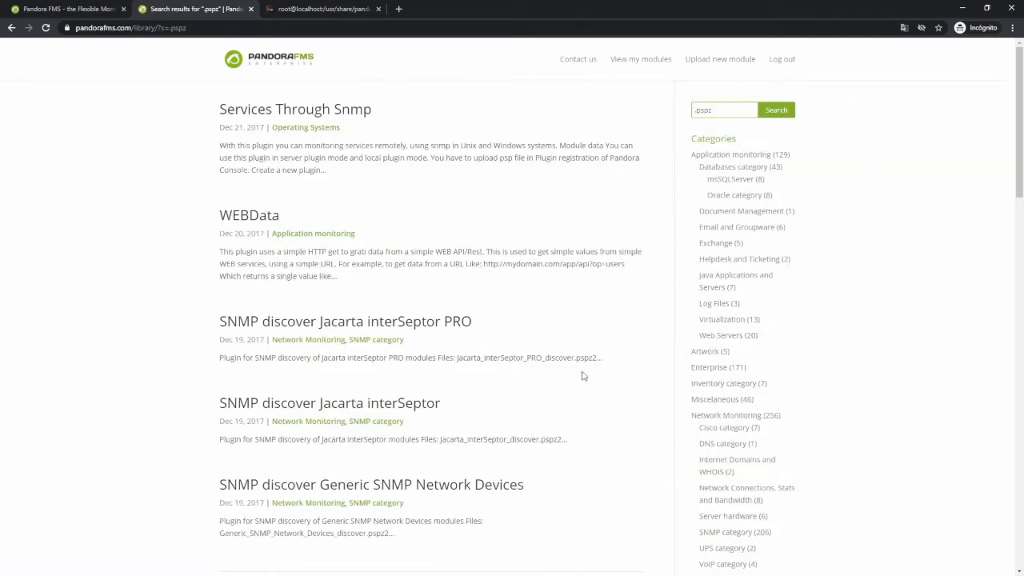
left_click(341, 326)
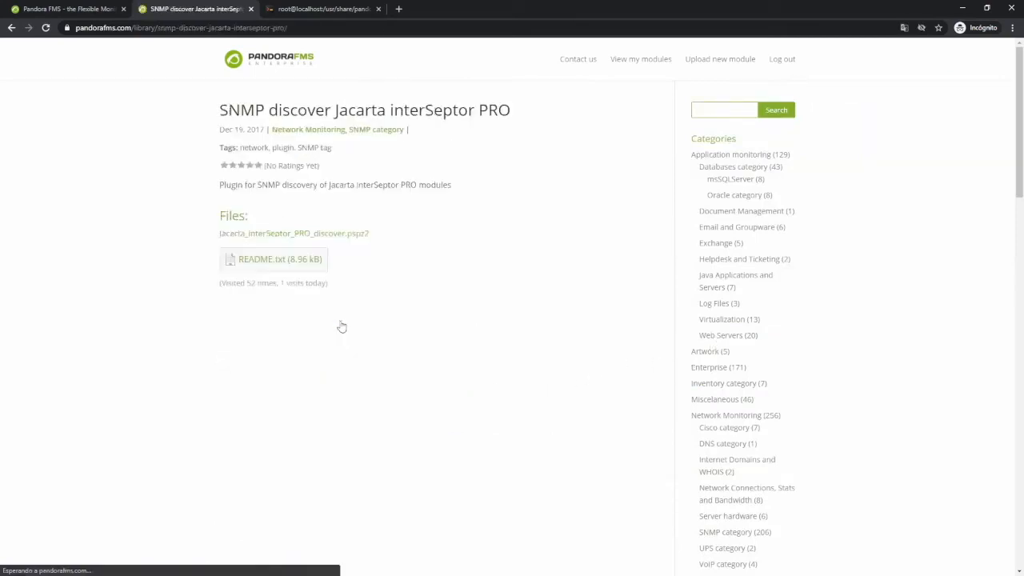
- Look at the plugin's README.txt, download Jacarta_interSeptor_PRO_discover.pspz2 and show the downloaded file in its folder
left_click(261, 264)
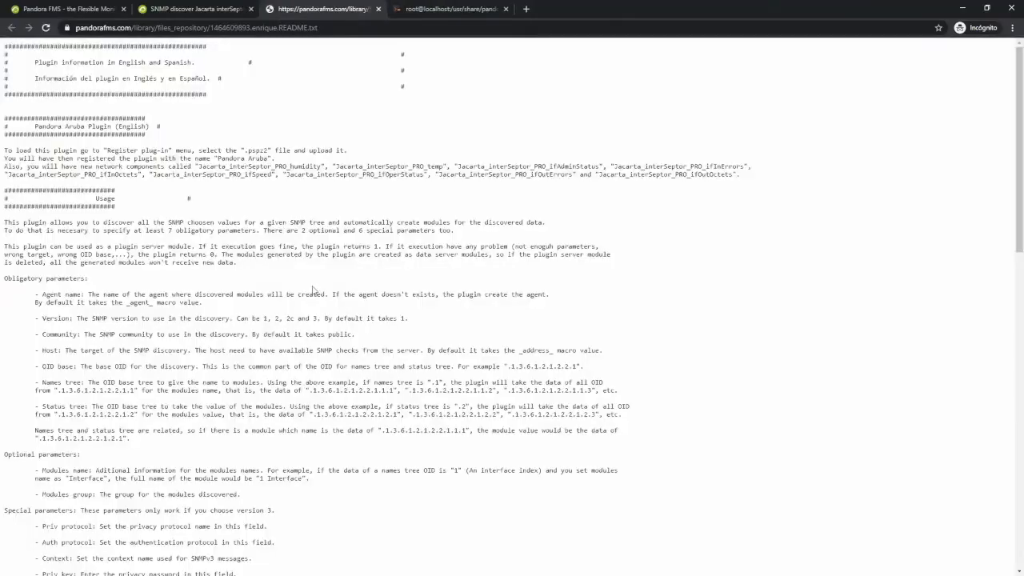
left_click(379, 9)
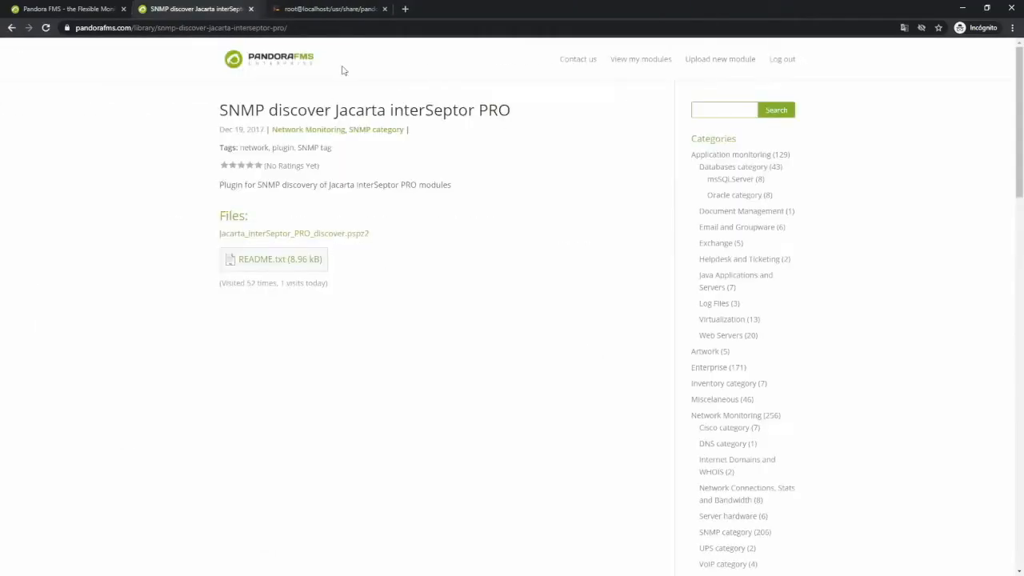
left_click(258, 235)
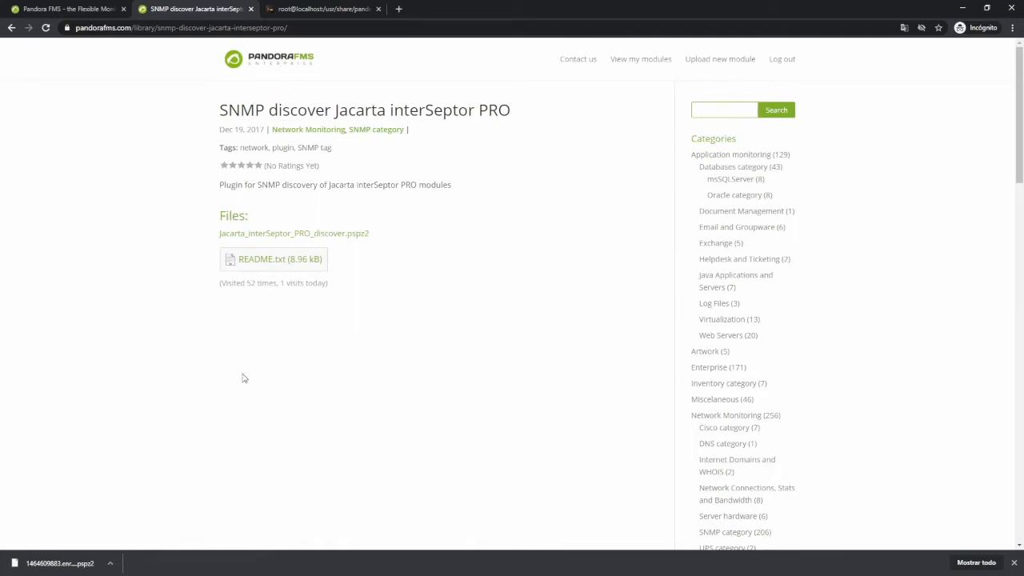
left_click(110, 564)
left_click(132, 526)
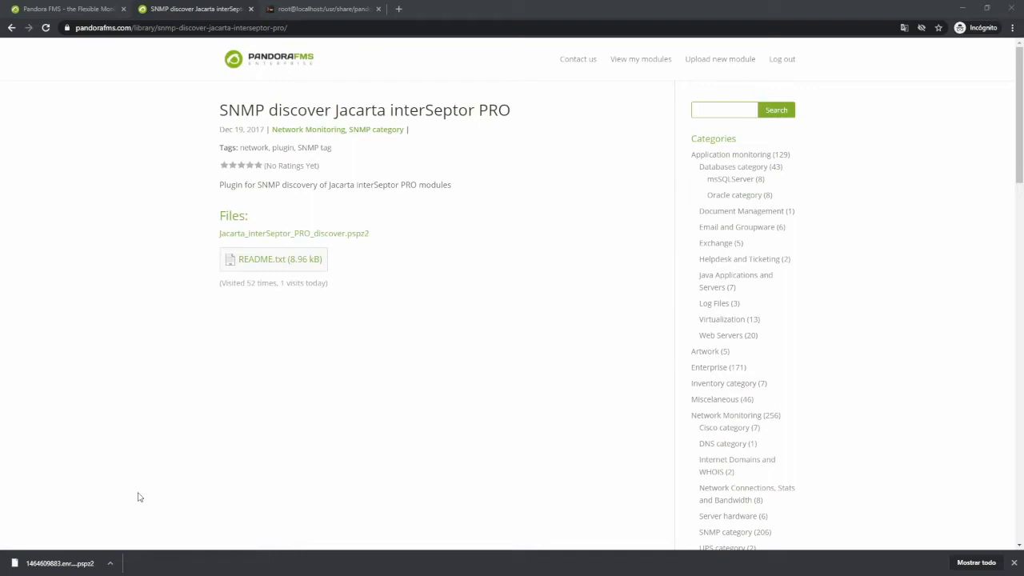
- Register the downloaded .pspz2 plugin through the Pandora FMS console's plugin registration page and open the list of registered plugins
left_click(95, 8)
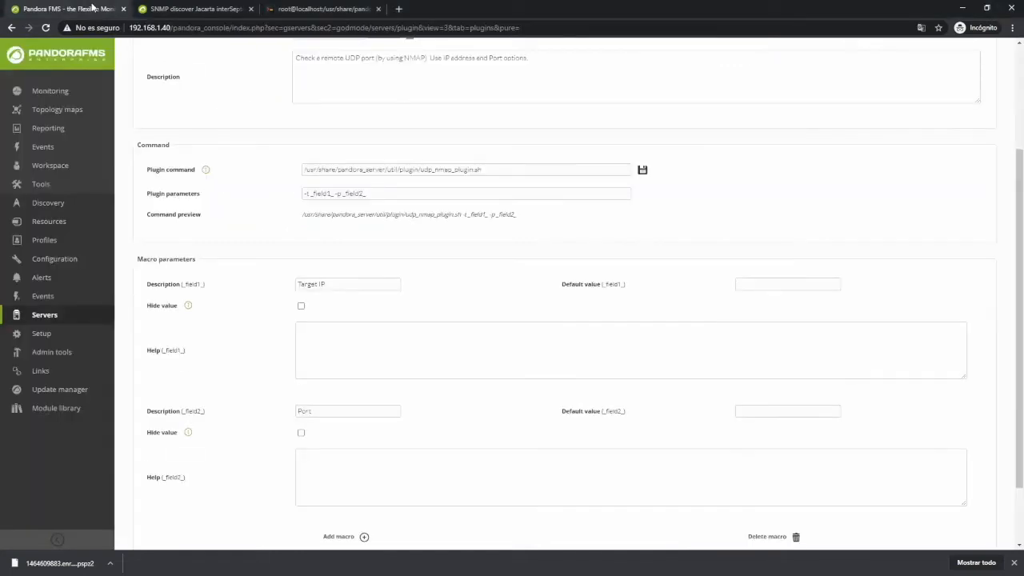
mouse_move(58, 318)
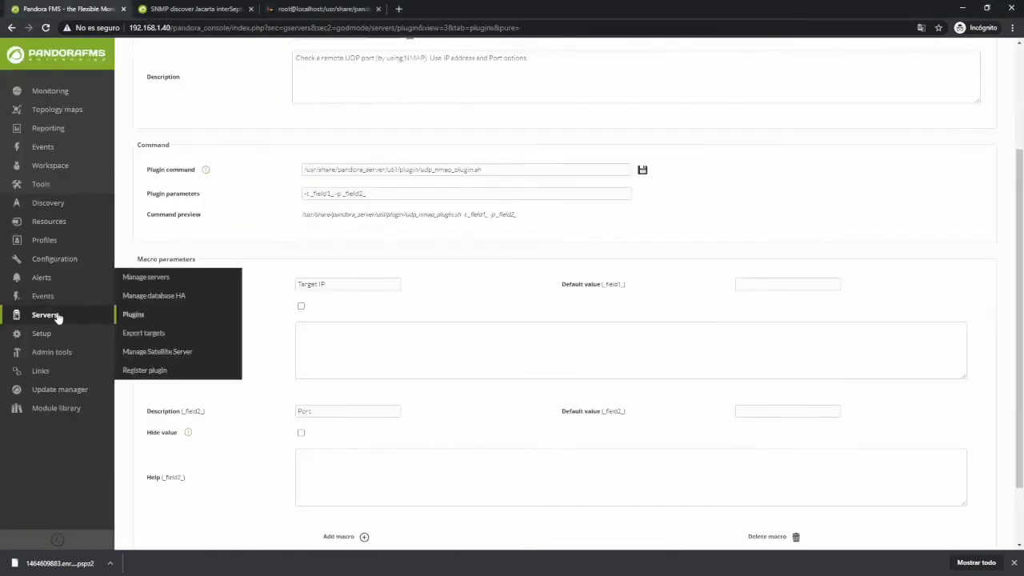
left_click(139, 372)
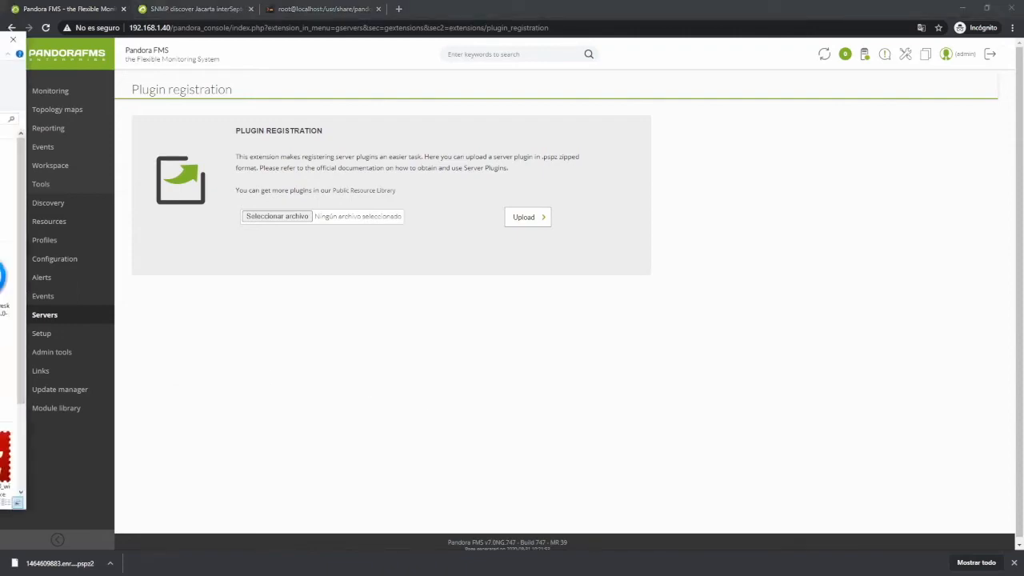
left_click_drag(0, 44, 667, 70)
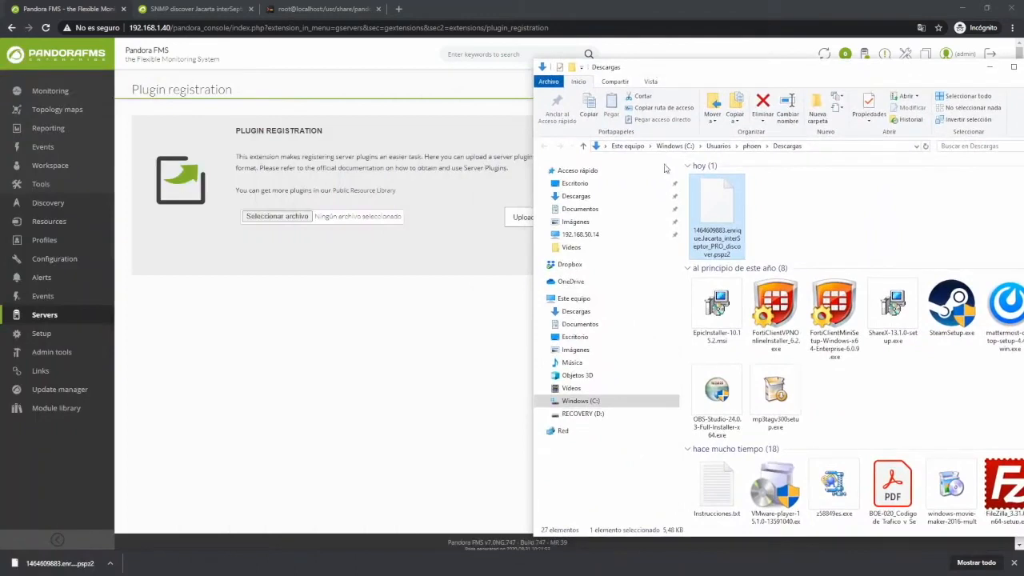
left_click_drag(715, 217, 356, 224)
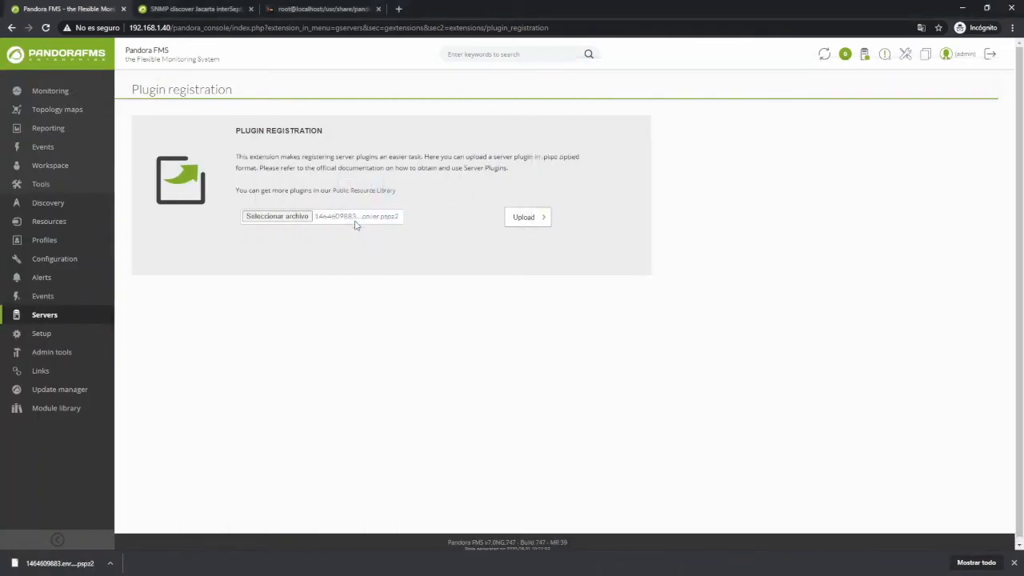
left_click(525, 220)
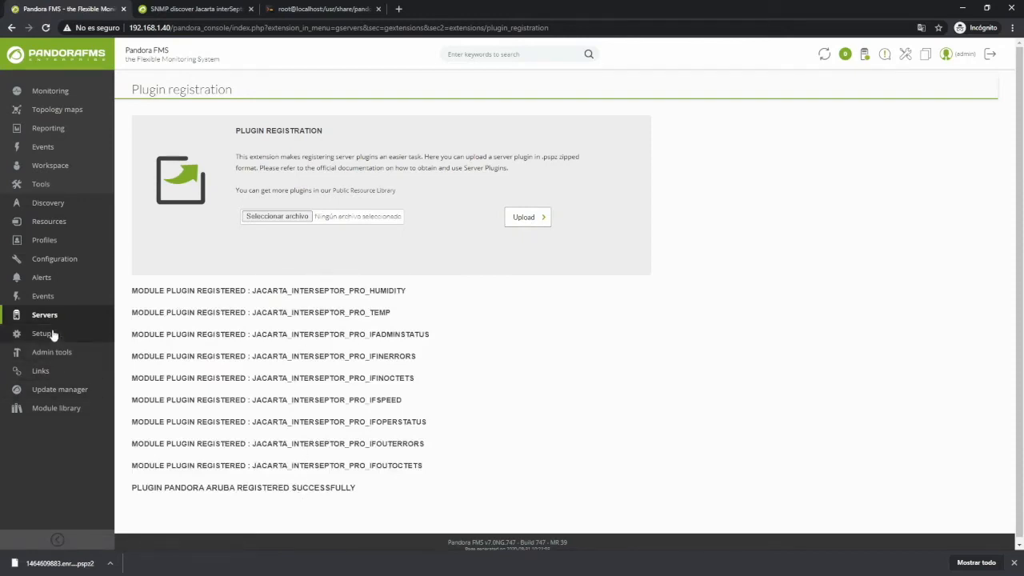
mouse_move(45, 319)
left_click(135, 316)
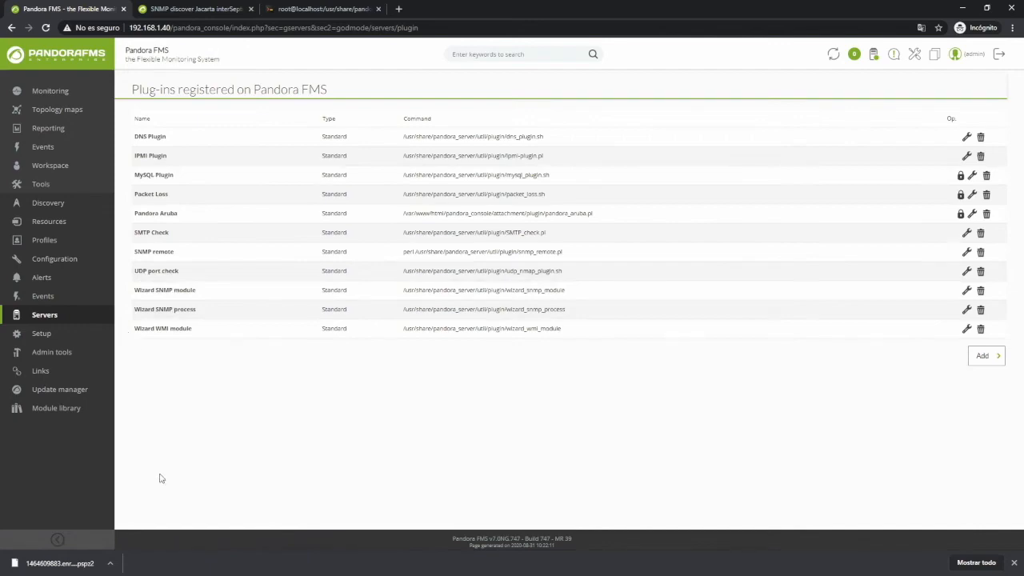
- Read through the README.txt on the plugin's library page and return to the Pandora FMS console home page
left_click(189, 9)
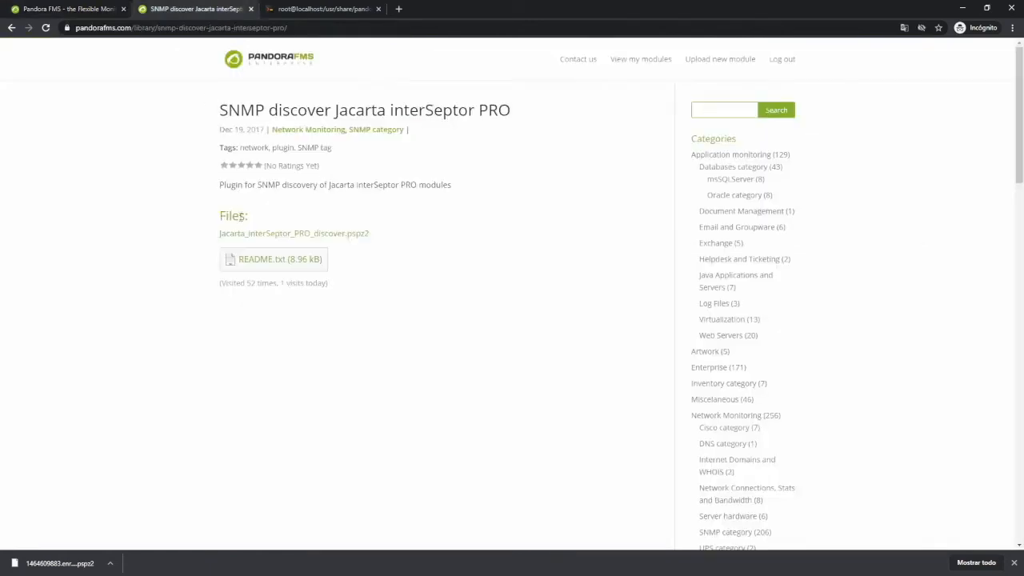
left_click(276, 261)
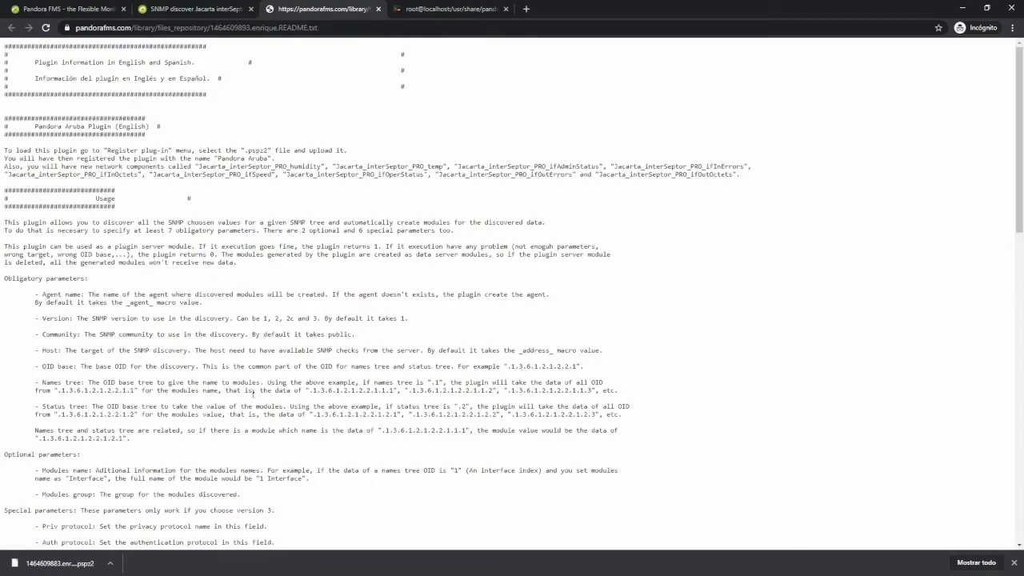
scroll(252, 389, "down", 12)
scroll(244, 215, "down", 1)
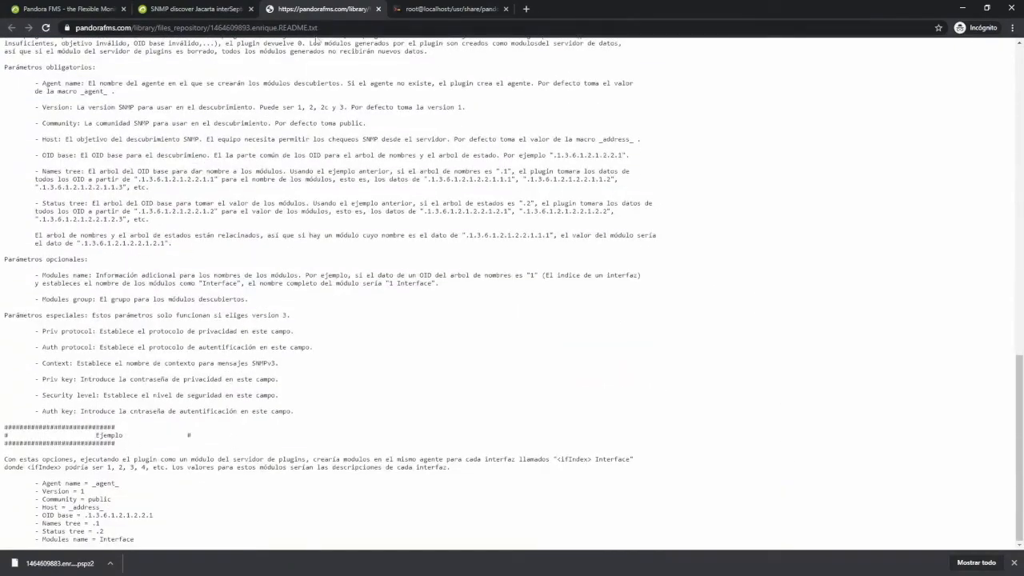
left_click(379, 9)
left_click(70, 9)
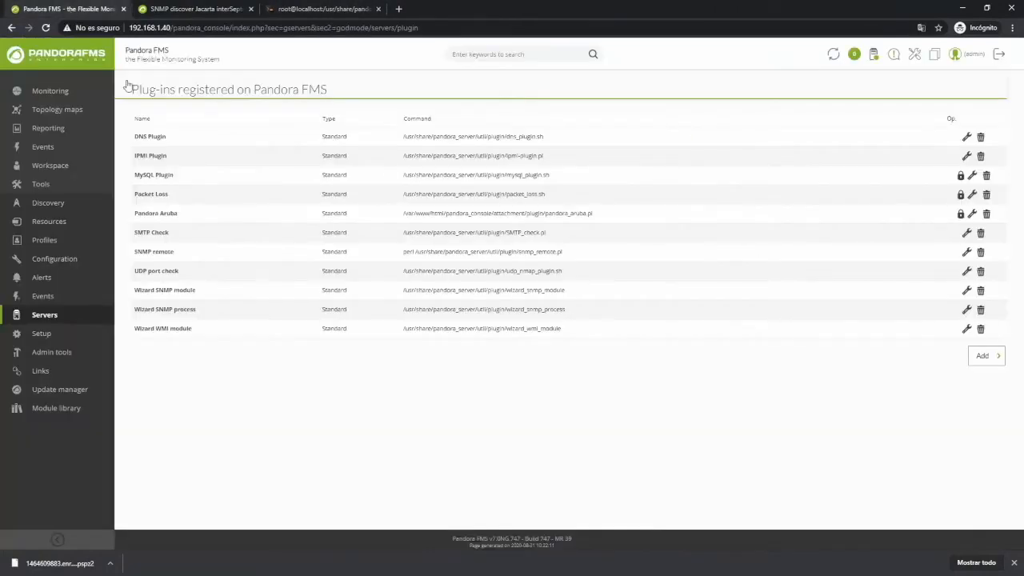
left_click(62, 61)
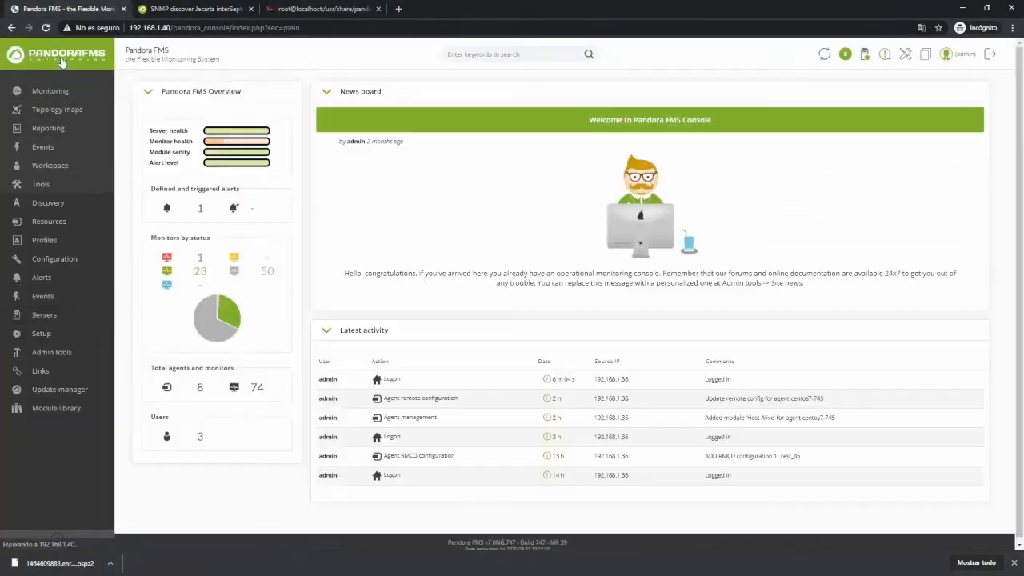
- Open the module configuration of the localhost.localdomain agent described as "Created by localhost.localdomain" and start a new plugin server module
left_click(203, 388)
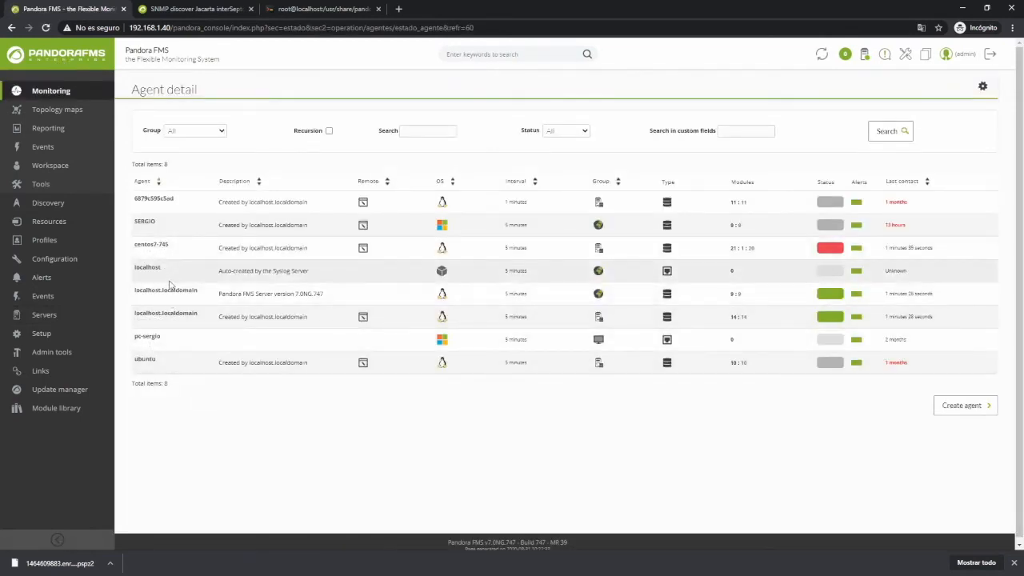
left_click(172, 314)
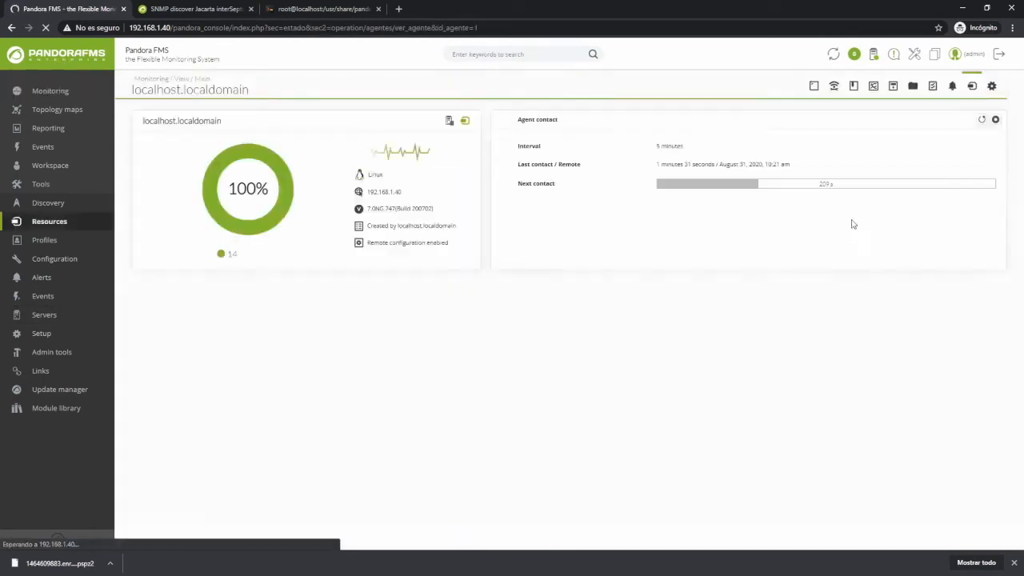
left_click(990, 86)
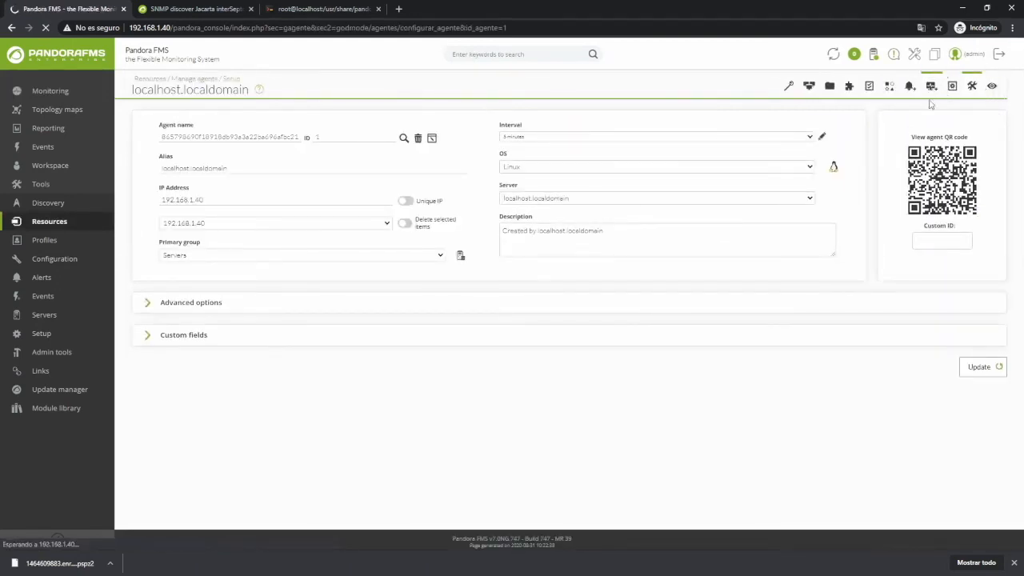
left_click(788, 147)
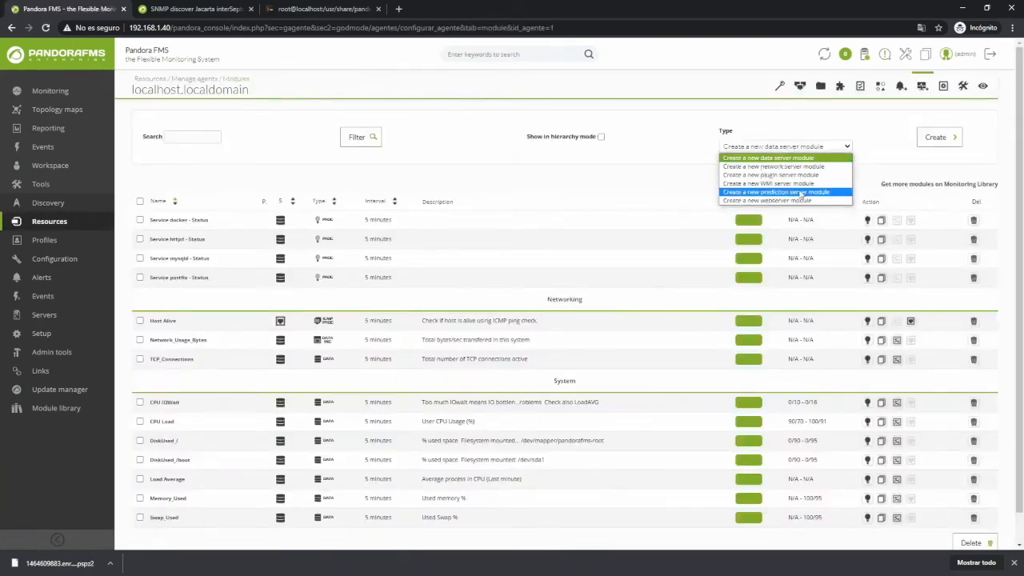
left_click(799, 176)
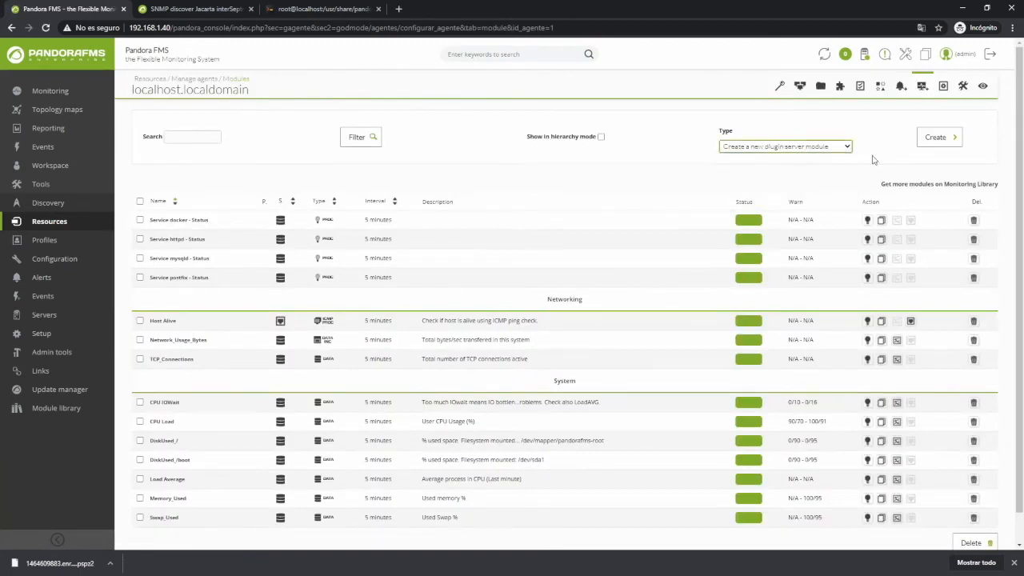
left_click(929, 138)
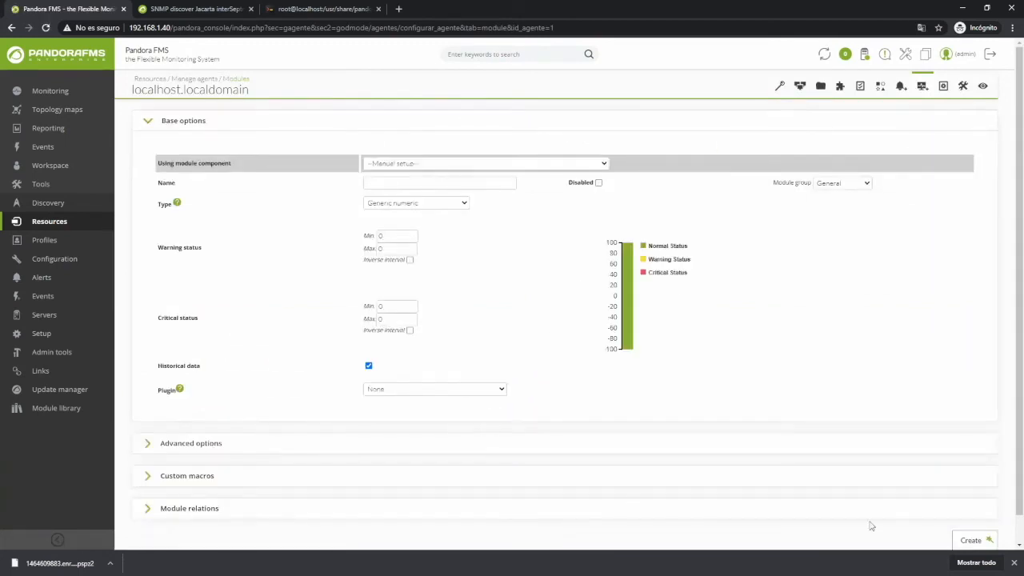
- Assign the UDP port check plugin to the new module, with target IP 192.168.1.40 and port 162
left_click(1014, 562)
left_click(437, 392)
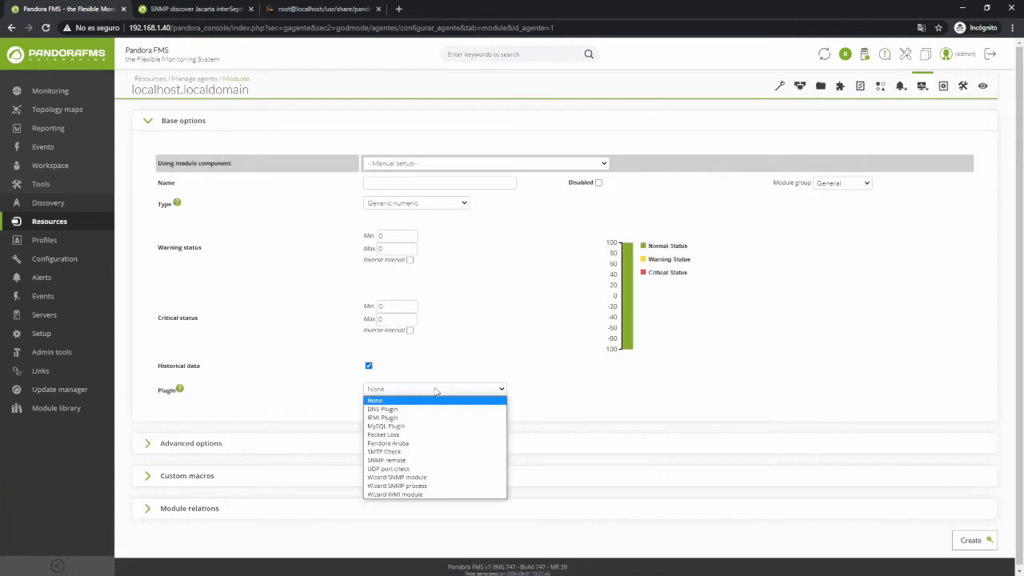
left_click(398, 469)
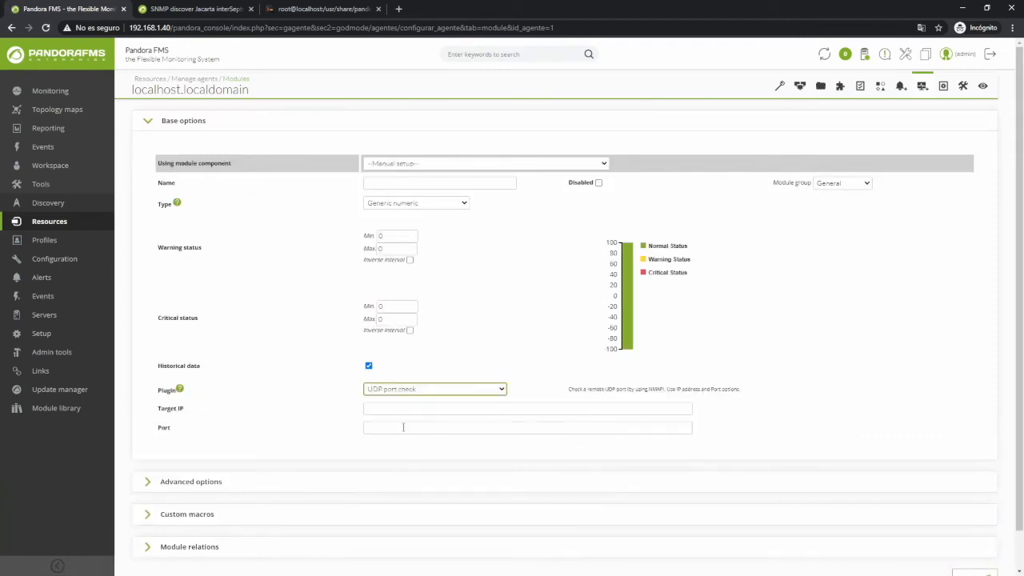
left_click(381, 412)
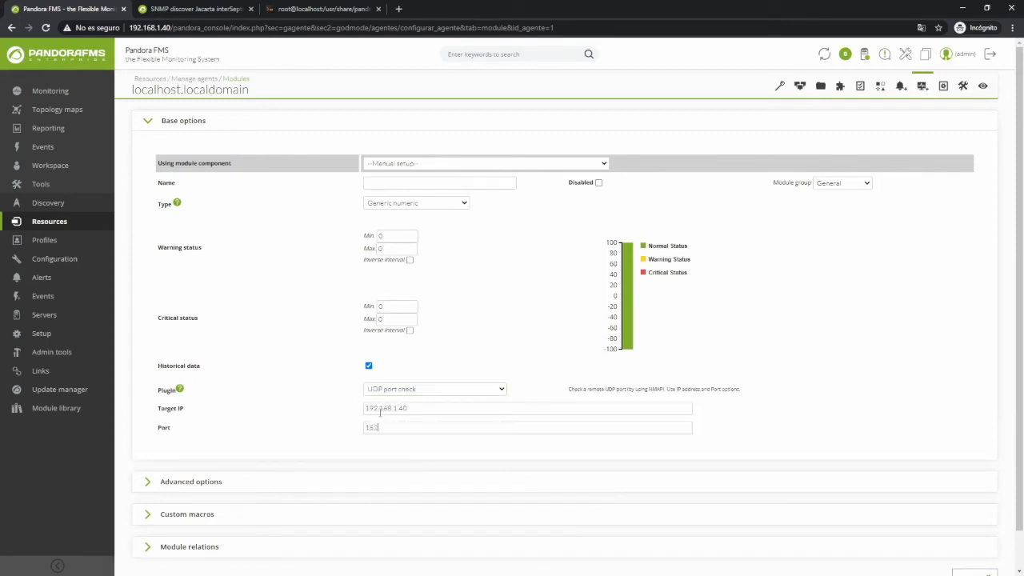
key("Tab")
- Name the module "Check port 162", keep its type as Generic numeric and create it
left_click(446, 205)
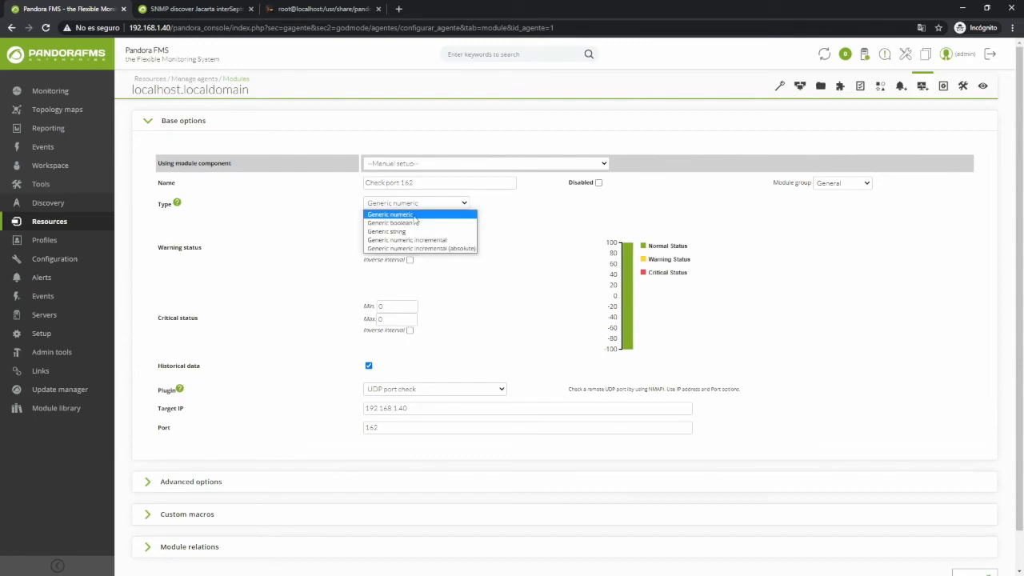
left_click(456, 218)
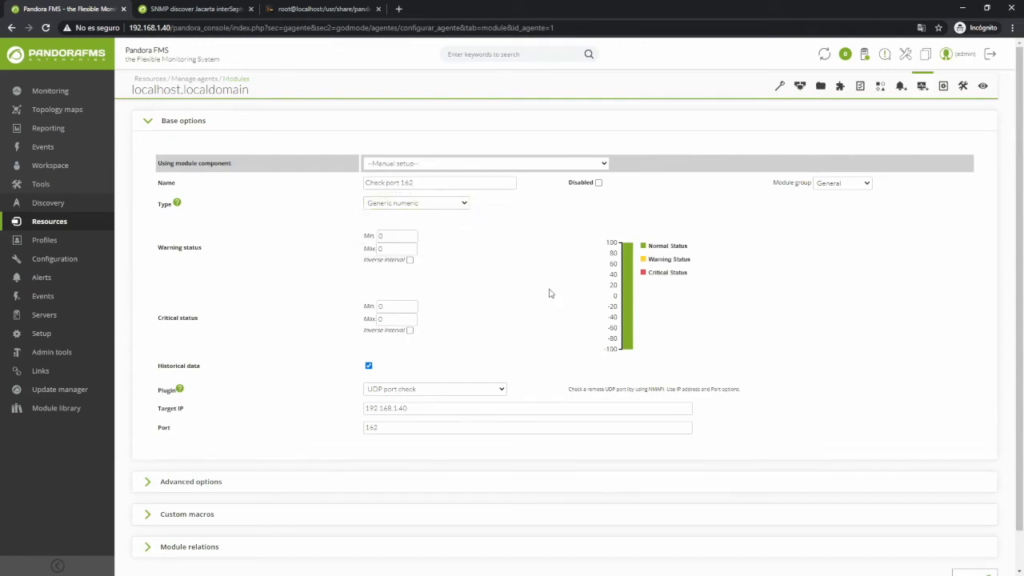
scroll(742, 360, "down", 1)
left_click(968, 538)
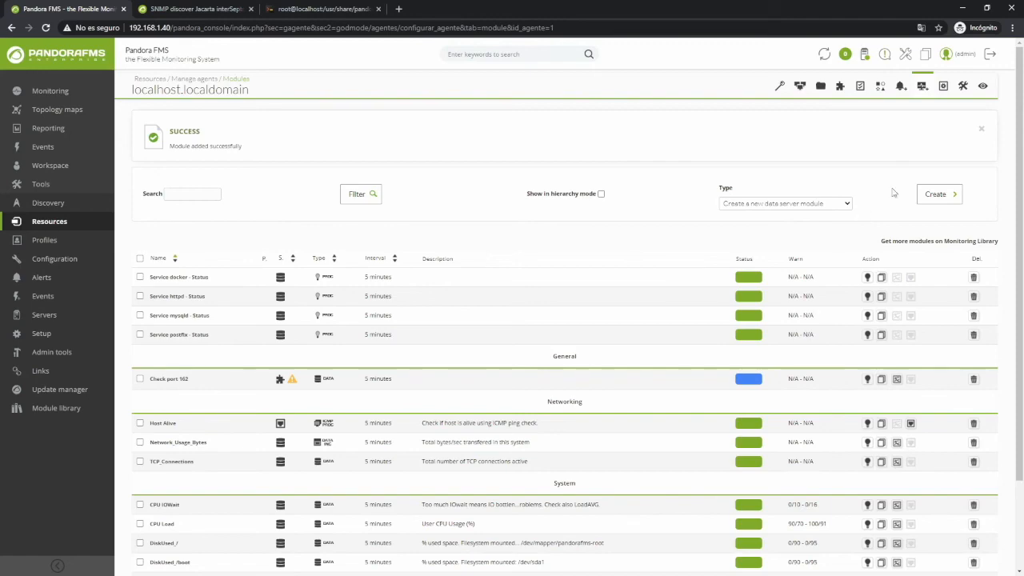
- Examine the status and data of the Check port 162 module in the agent's list of modules
left_click(982, 86)
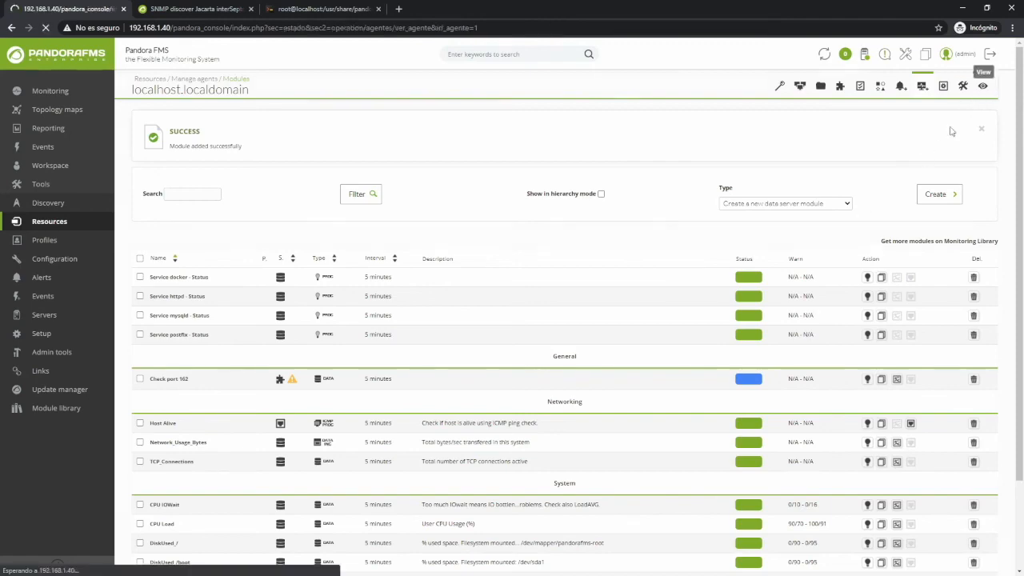
scroll(876, 340, "down", 4)
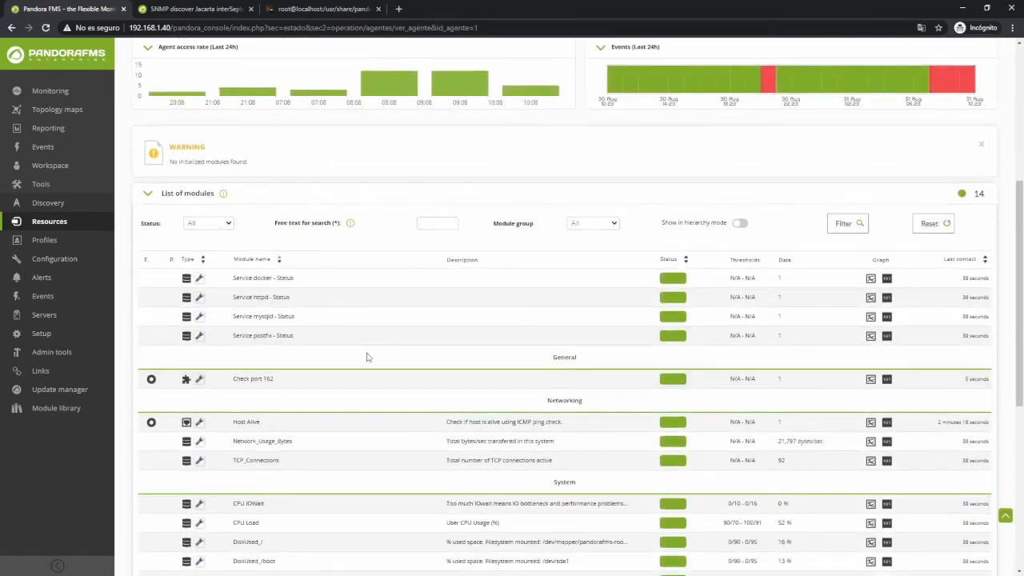
left_click_drag(188, 384, 597, 396)
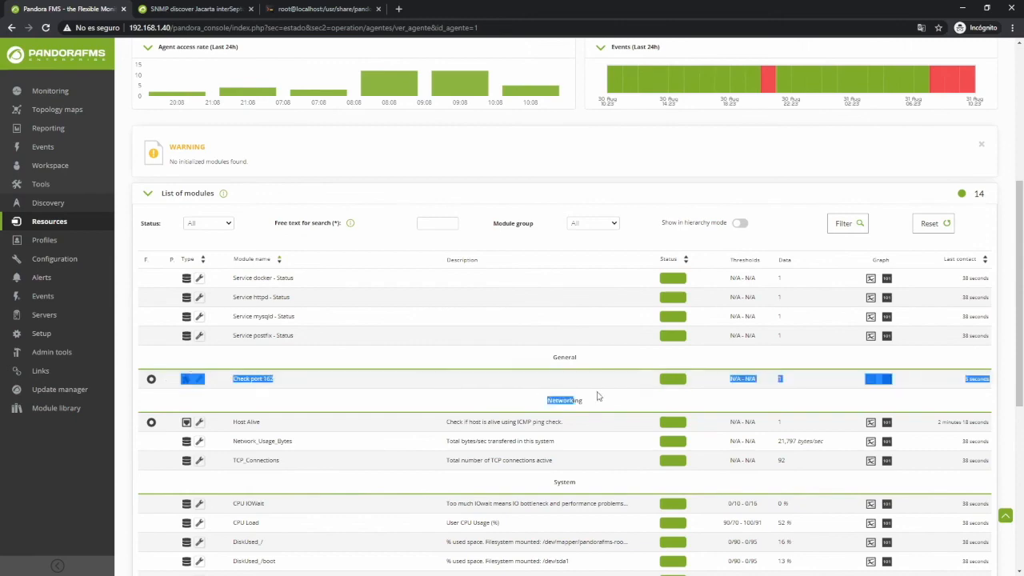
left_click(805, 389)
- Log out of the Pandora FMS console
scroll(312, 131, "up", 5)
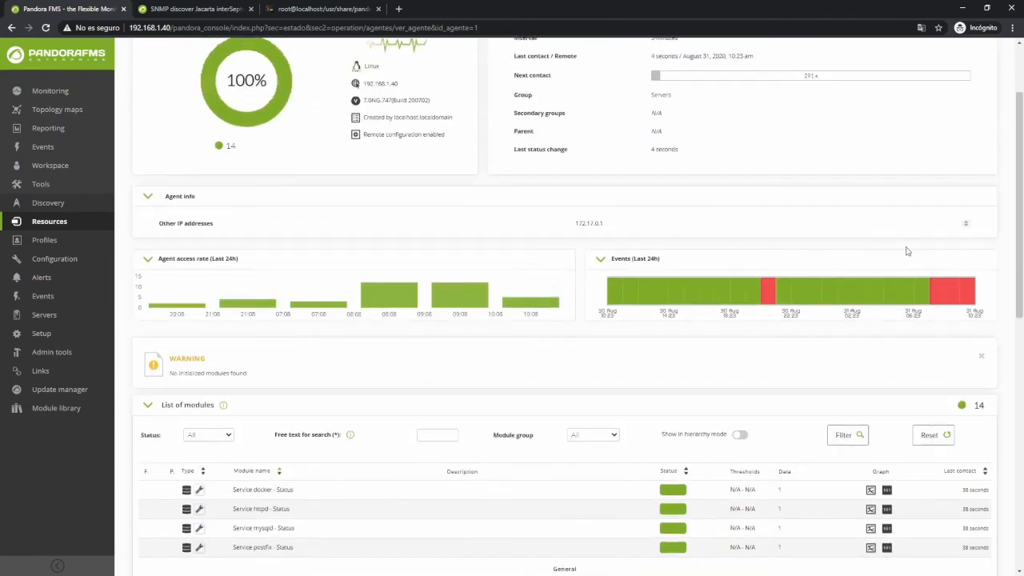
left_click(990, 55)
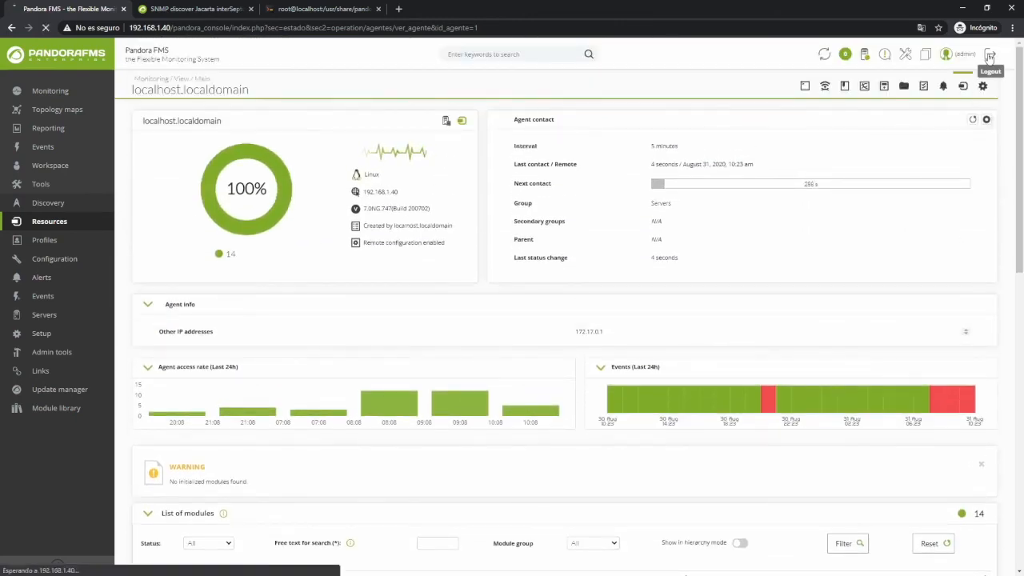
left_click(606, 337)
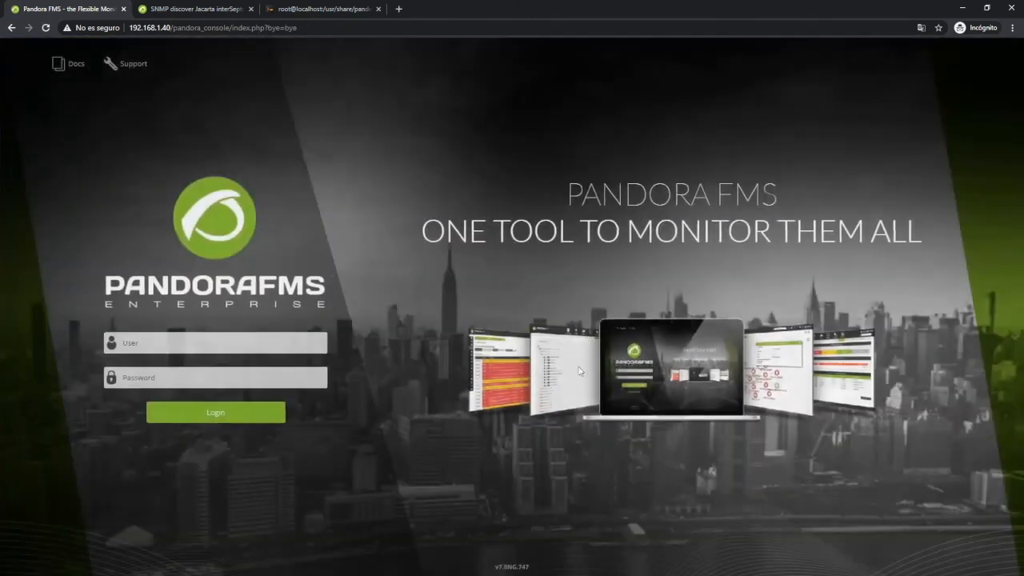